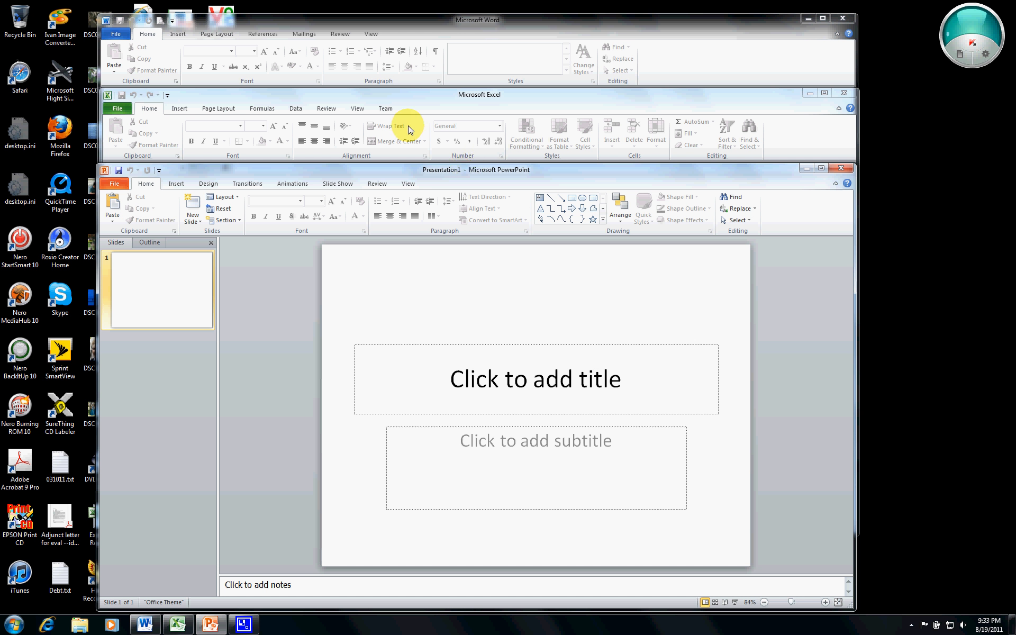
# Switch to Word and open the ResumeExample document
pyautogui.click(380, 26)
pyautogui.click(120, 33)
pyautogui.click(213, 79)
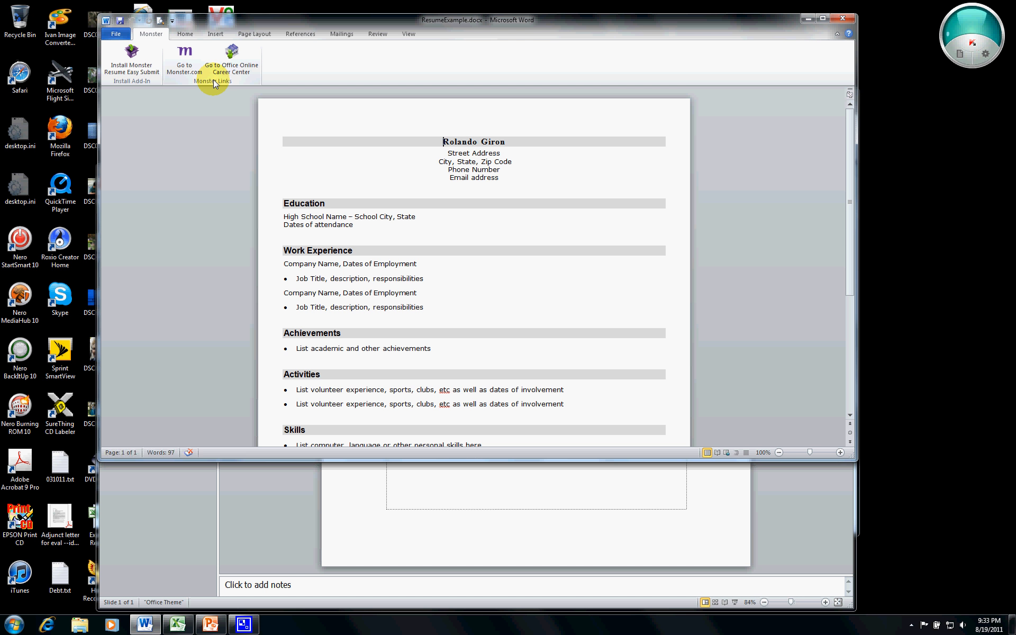
# Change the font color of the word "Street" in the resume's address line to theme red
pyautogui.doubleClick(454, 153)
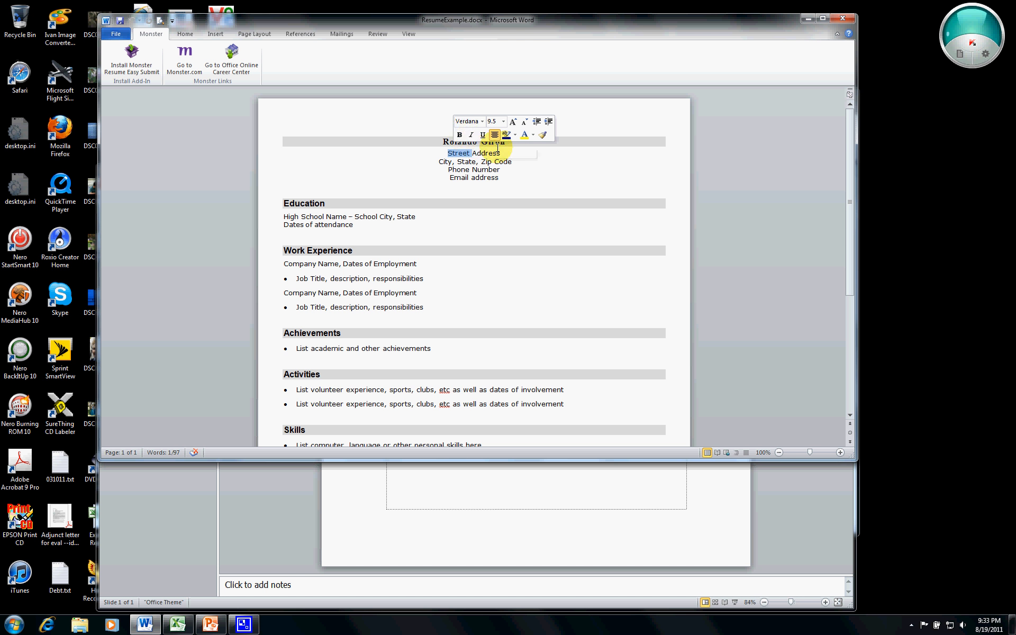
pyautogui.click(532, 136)
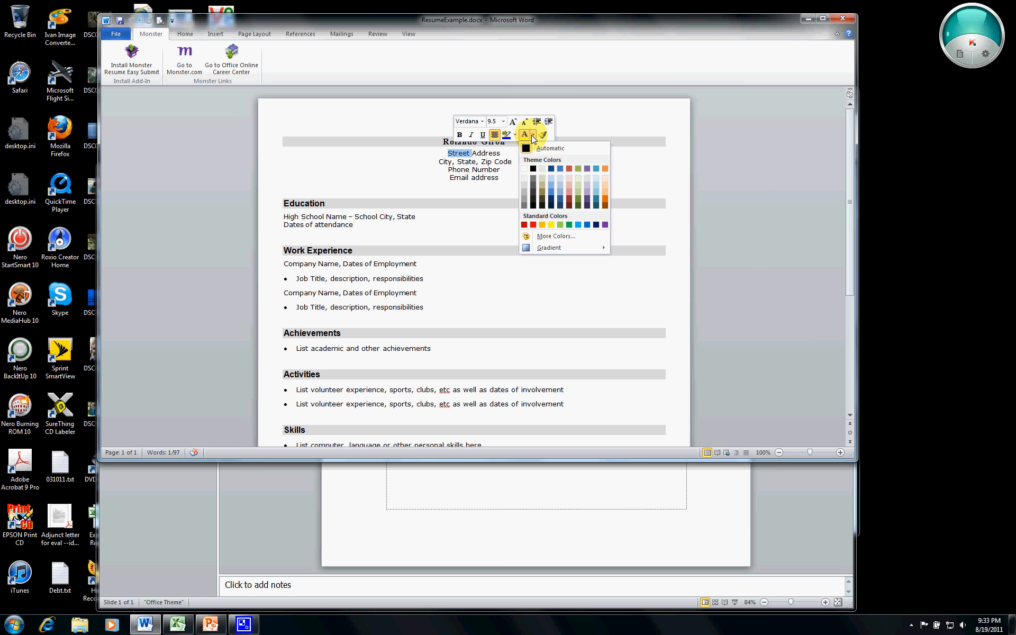
pyautogui.click(569, 169)
pyautogui.click(539, 160)
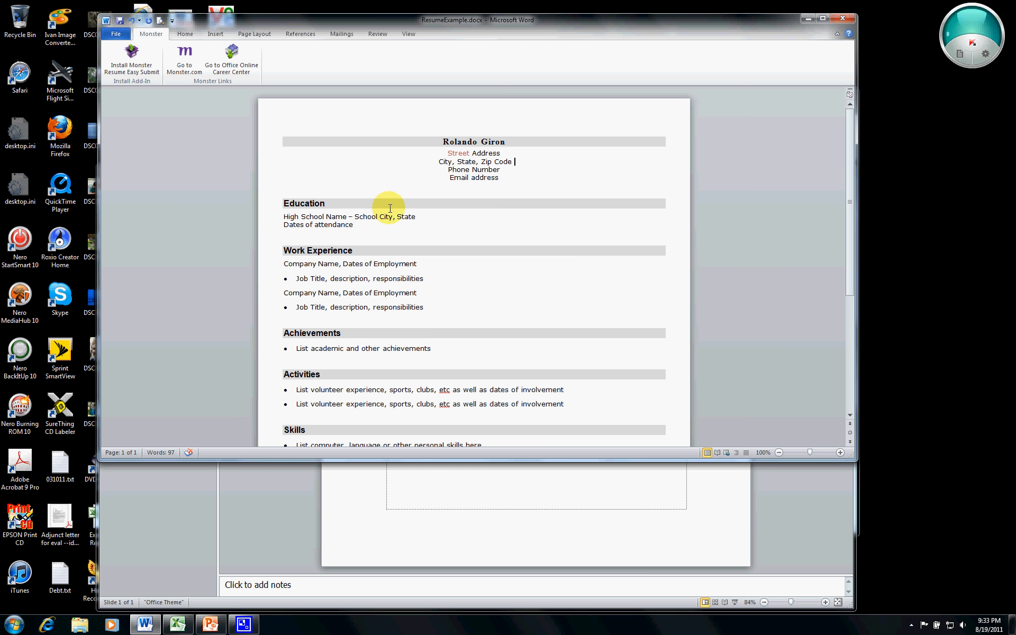
# Underline the middle letters of "Name" in the Education section's high school line and dismiss the Windows color scheme prompt
pyautogui.doubleClick(279, 217)
pyautogui.click(271, 221)
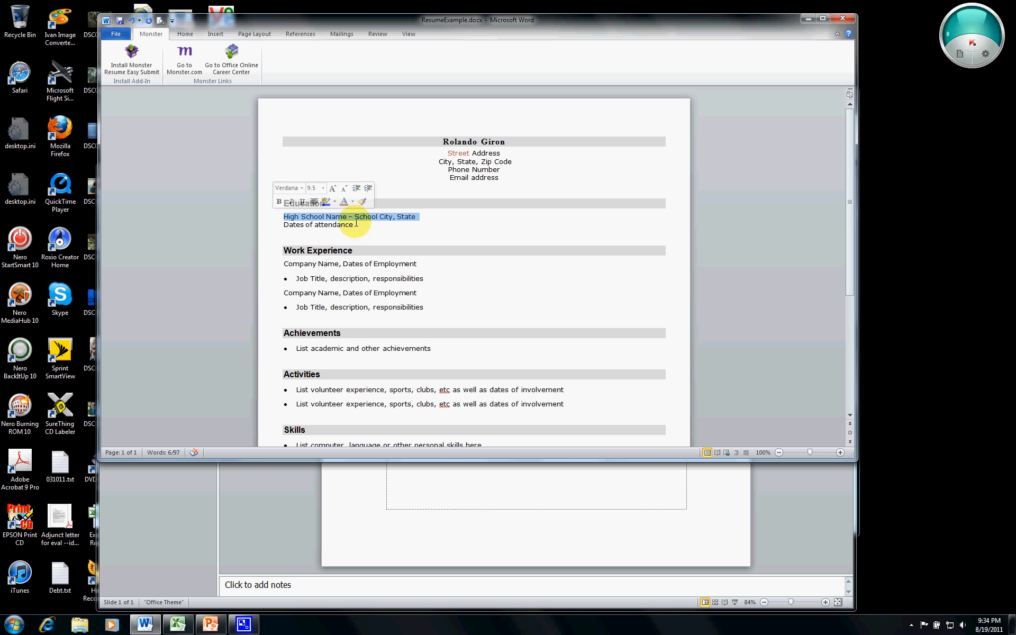
pyautogui.click(339, 224)
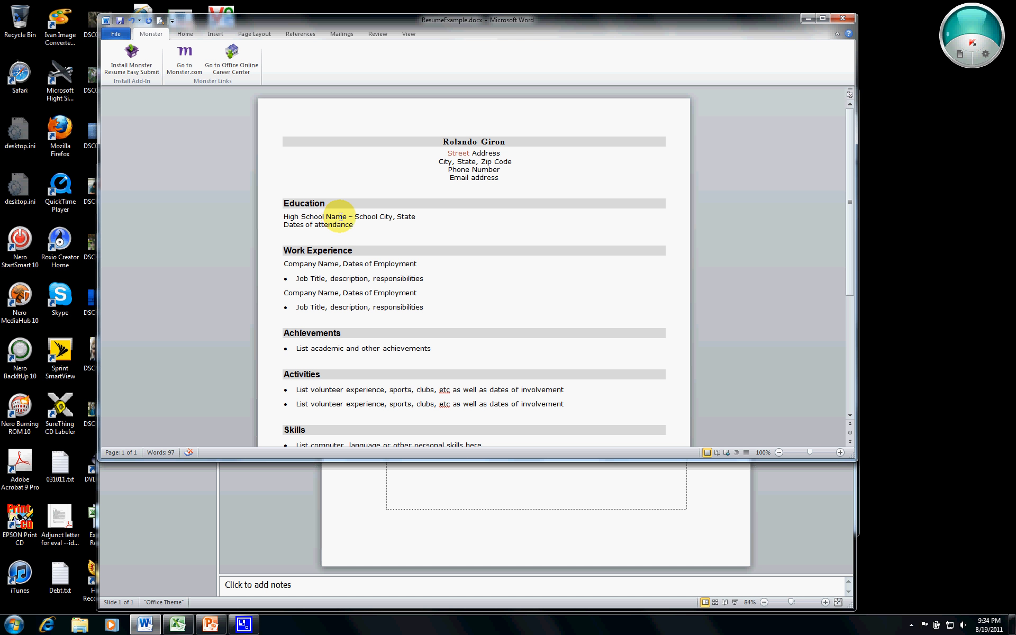
pyautogui.moveTo(341, 216); pyautogui.dragTo(333, 221)
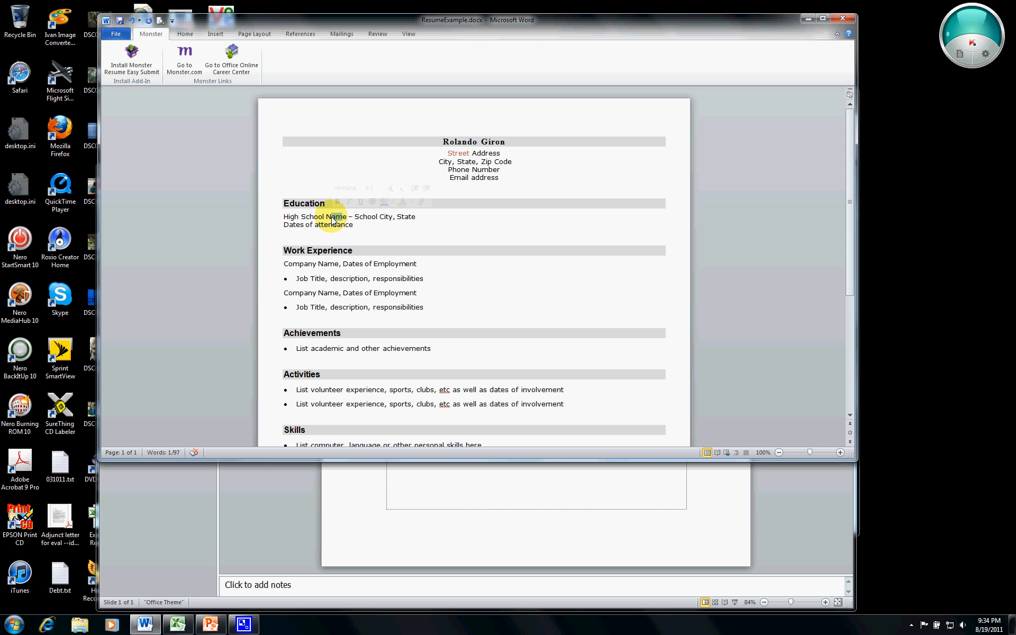
pyautogui.click(362, 201)
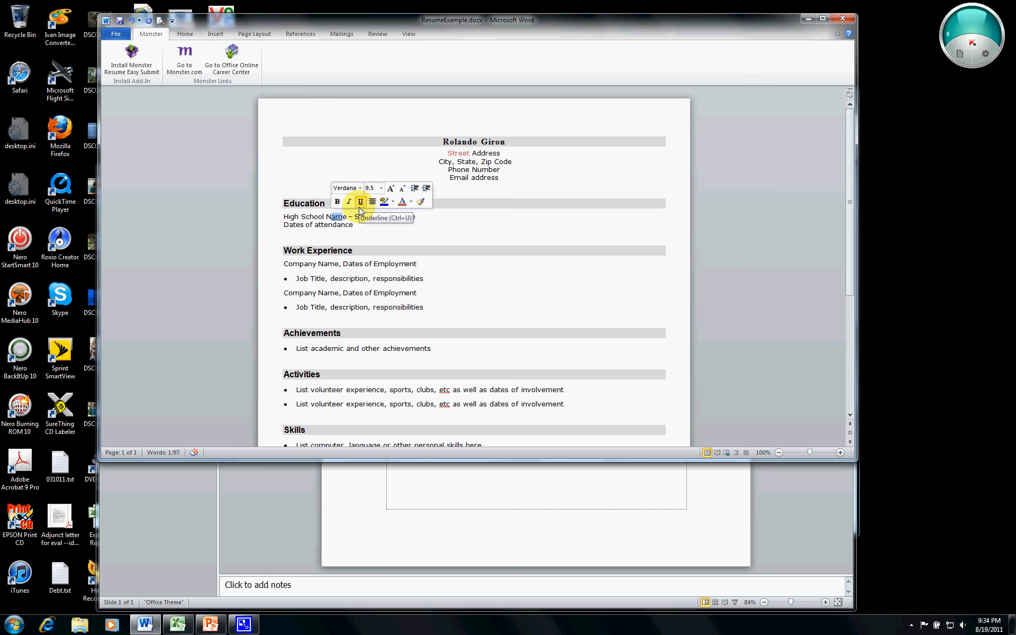
pyautogui.click(359, 223)
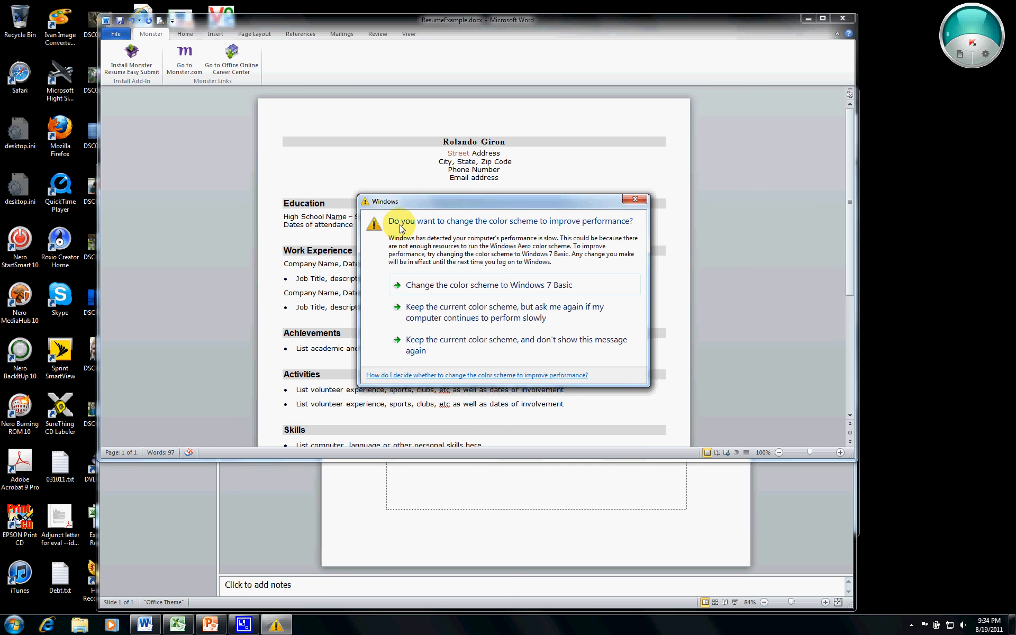
pyautogui.click(635, 199)
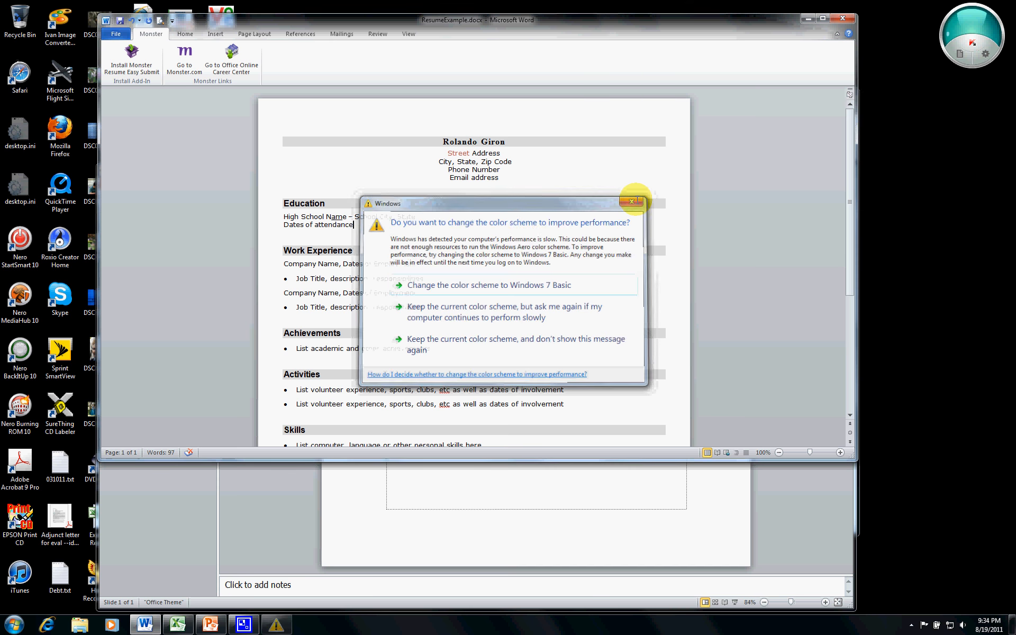
# Review the General and Proofing settings in Word Options without changing them
pyautogui.hotkey('ctrl', 'a')
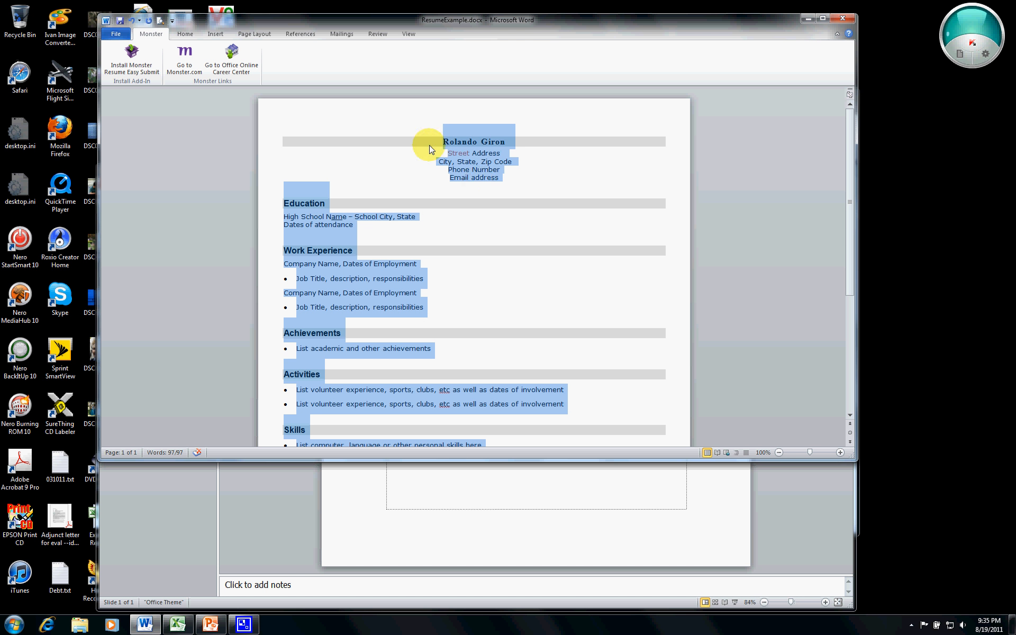
pyautogui.click(116, 34)
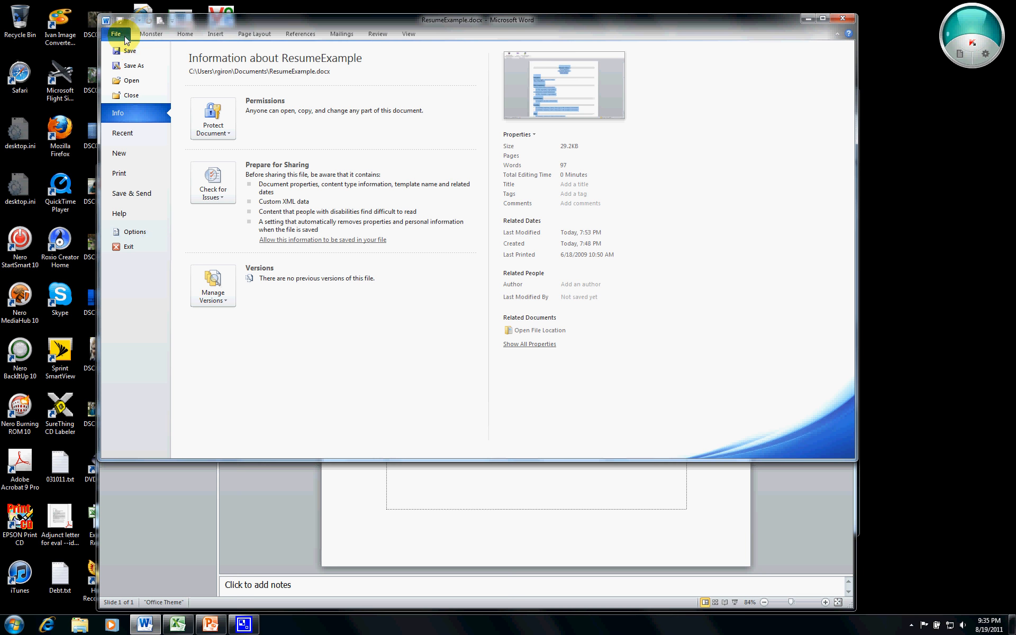
pyautogui.click(133, 233)
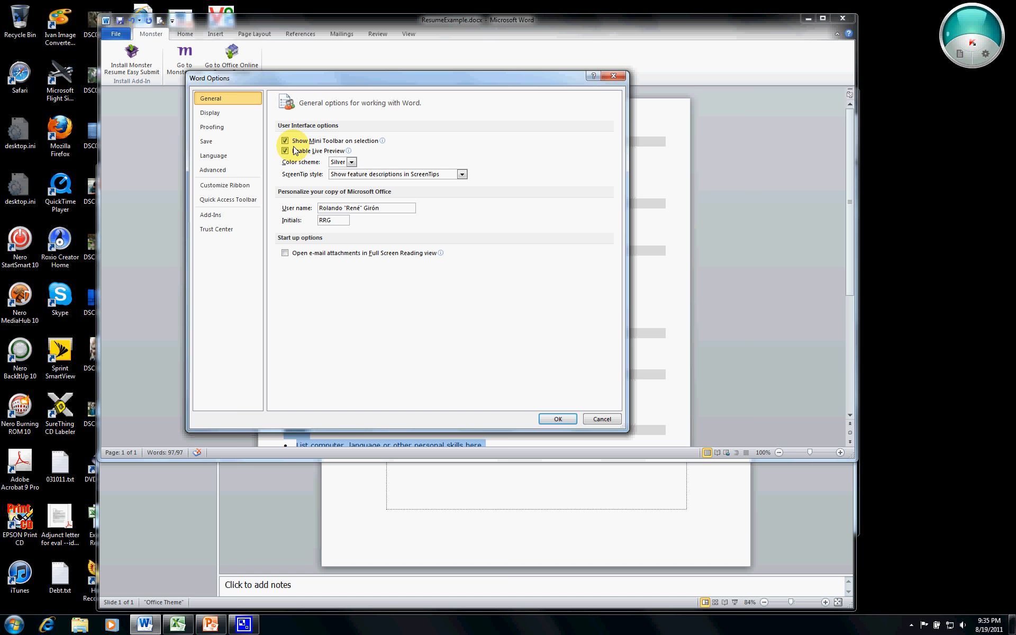
pyautogui.click(234, 134)
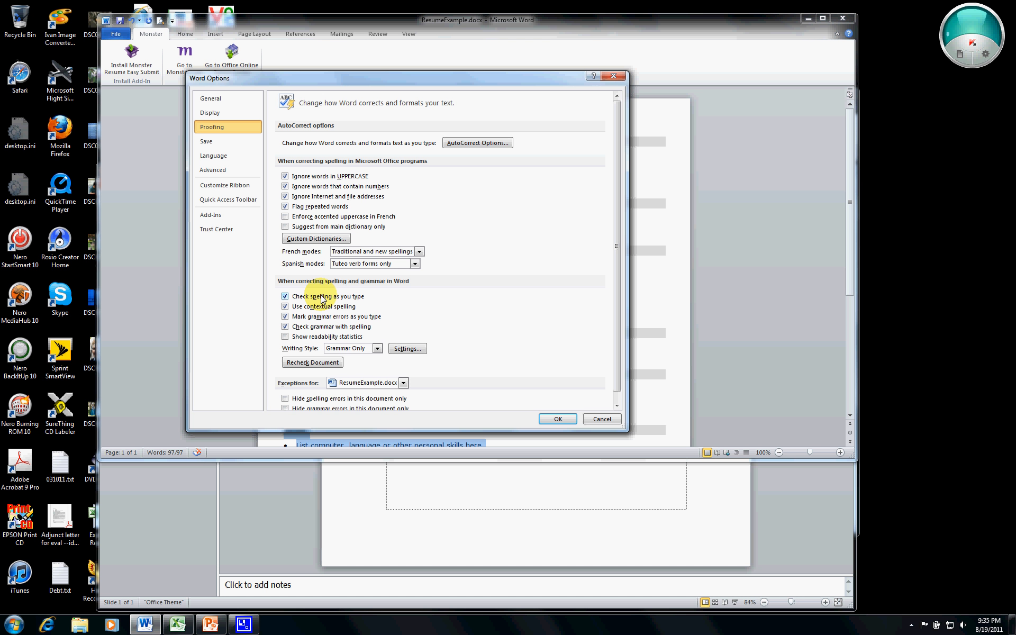
pyautogui.click(590, 418)
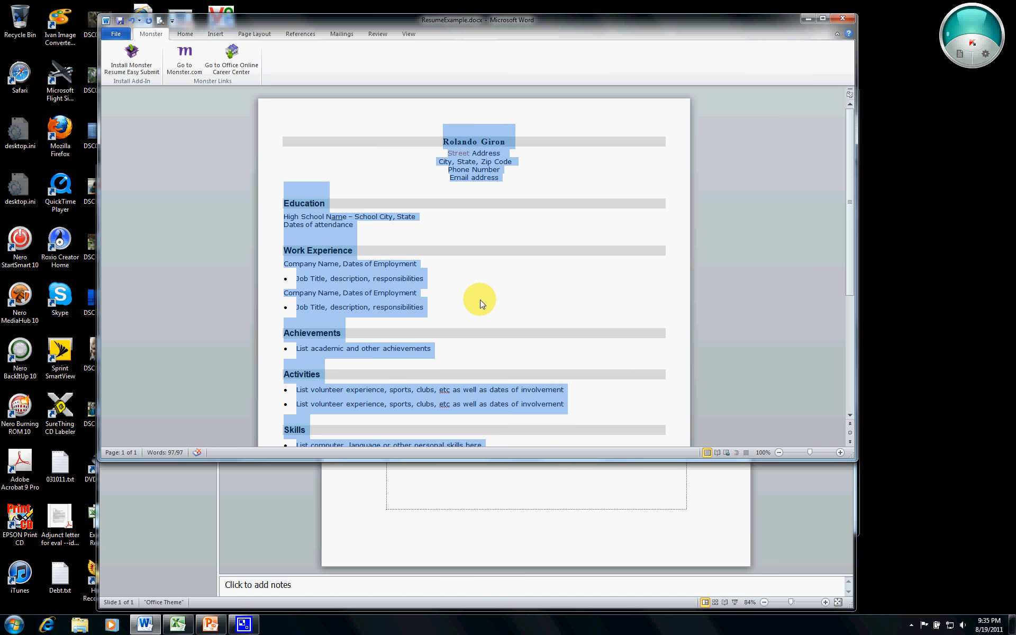
pyautogui.click(464, 304)
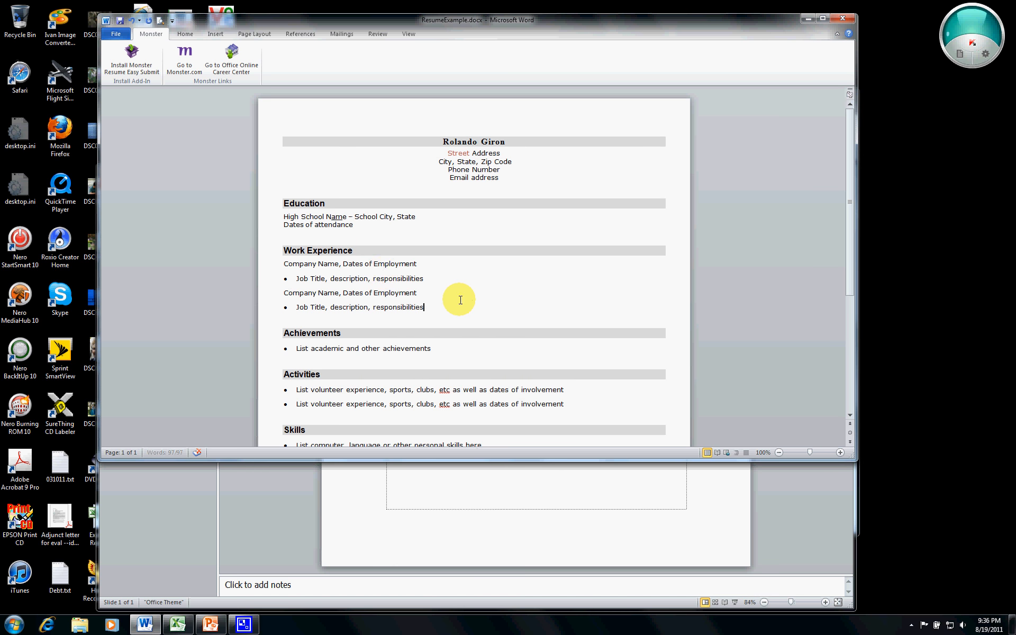
# Highlight the word "Employment" in red in the first company line under Work Experience
pyautogui.doubleClick(383, 266)
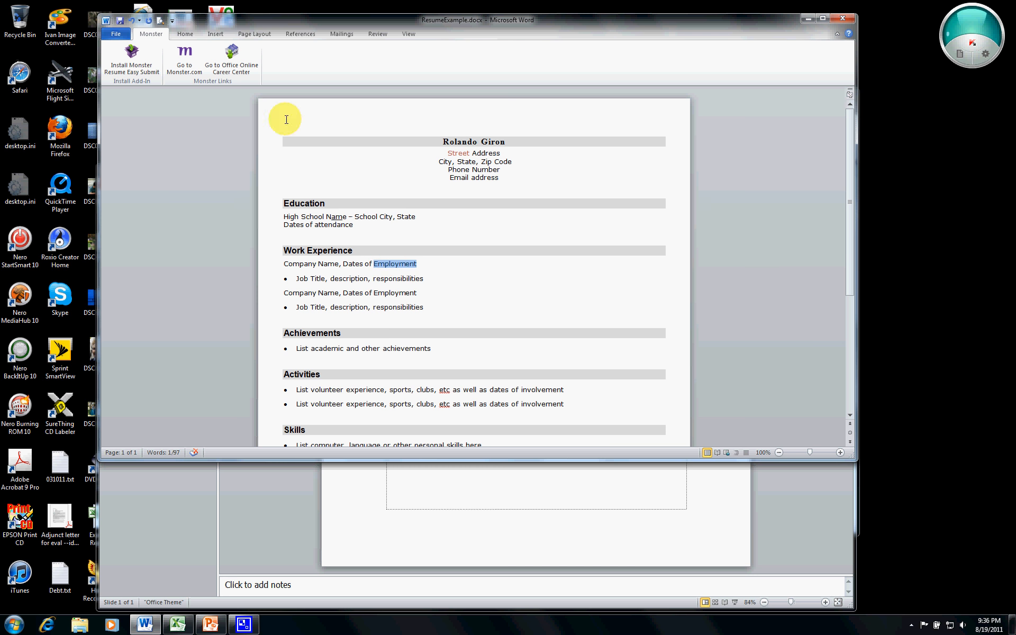
pyautogui.click(186, 34)
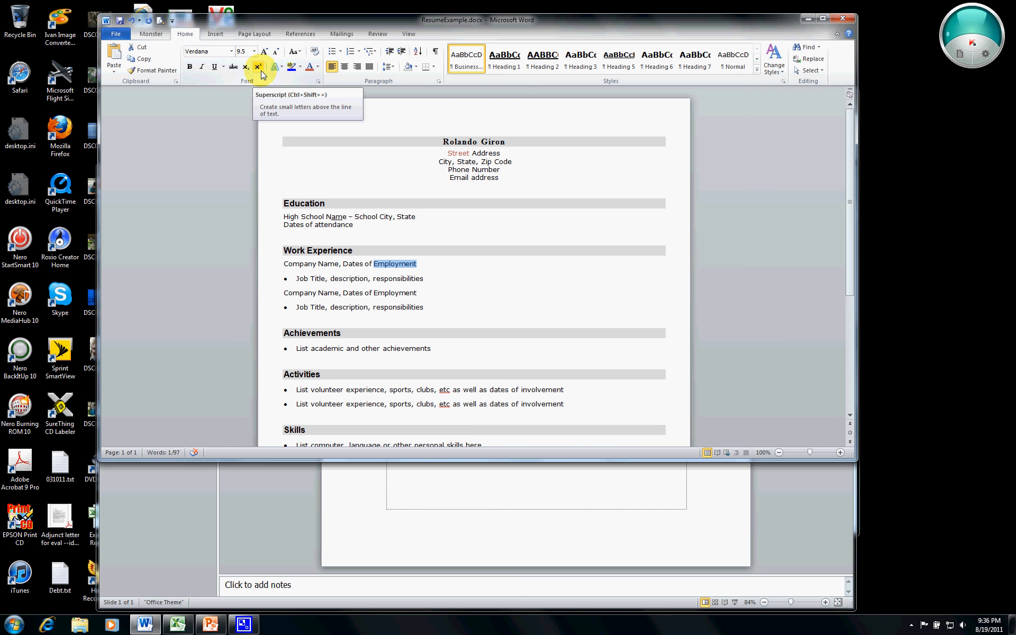
pyautogui.click(300, 66)
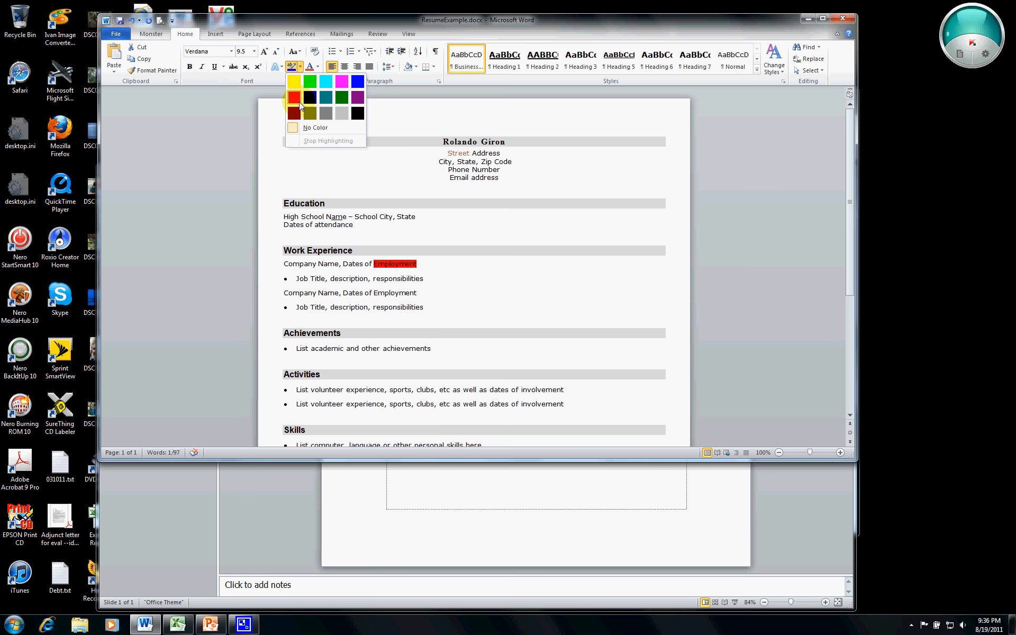
pyautogui.click(298, 101)
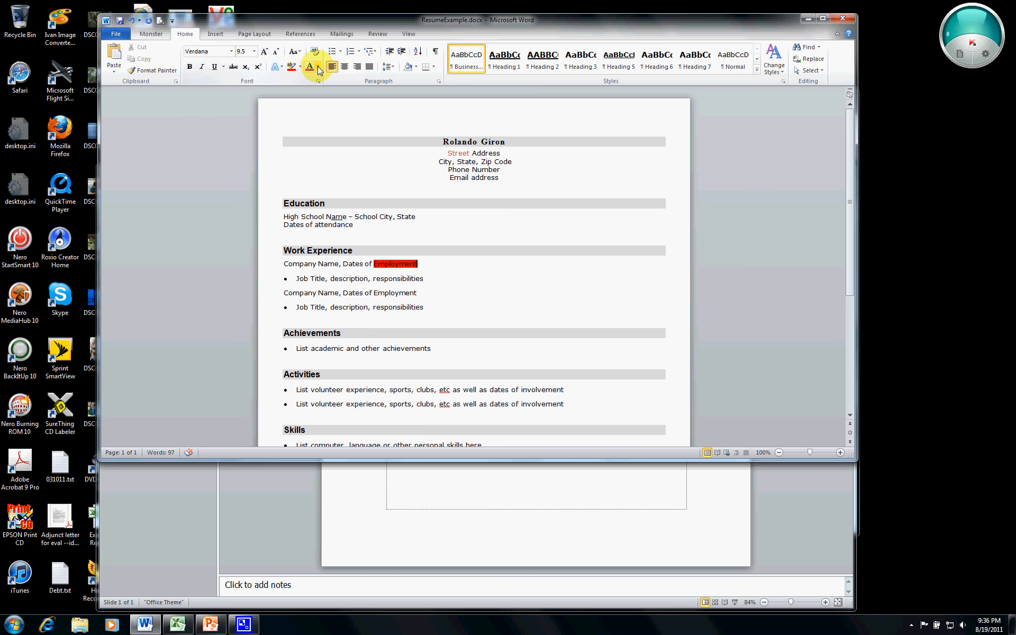
# Set the font color of the red-highlighted word "Employment" to yellow
pyautogui.click(317, 67)
pyautogui.click(336, 156)
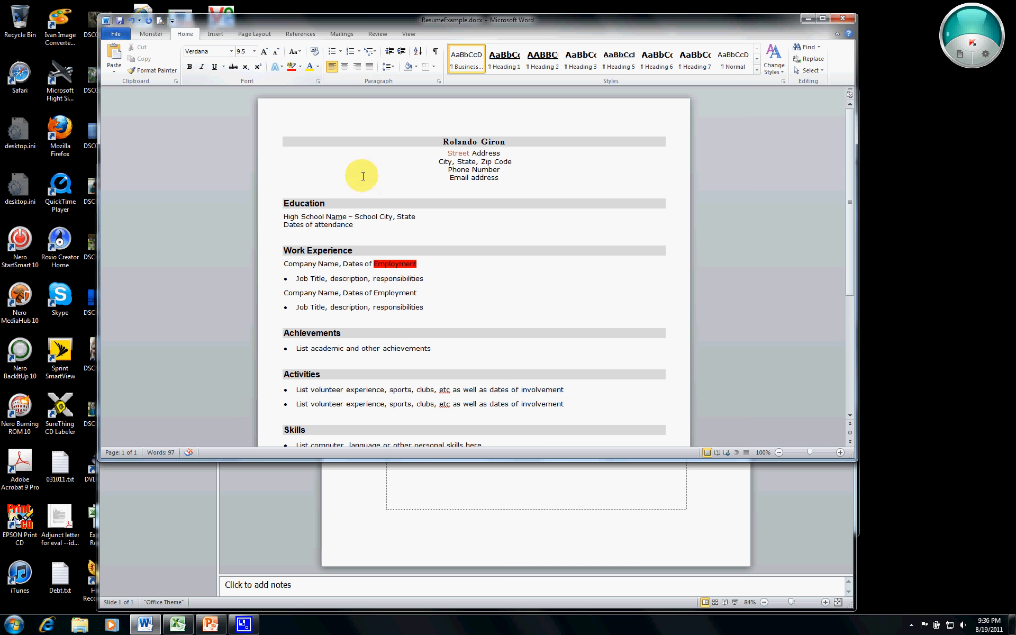
pyautogui.doubleClick(397, 265)
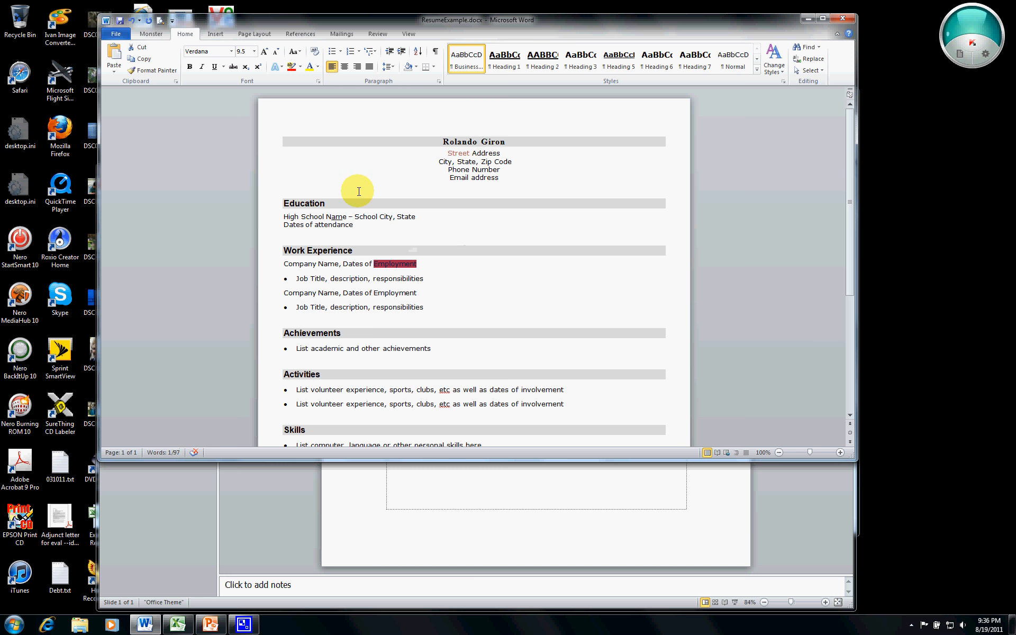
pyautogui.click(307, 67)
pyautogui.click(348, 235)
pyautogui.click(348, 237)
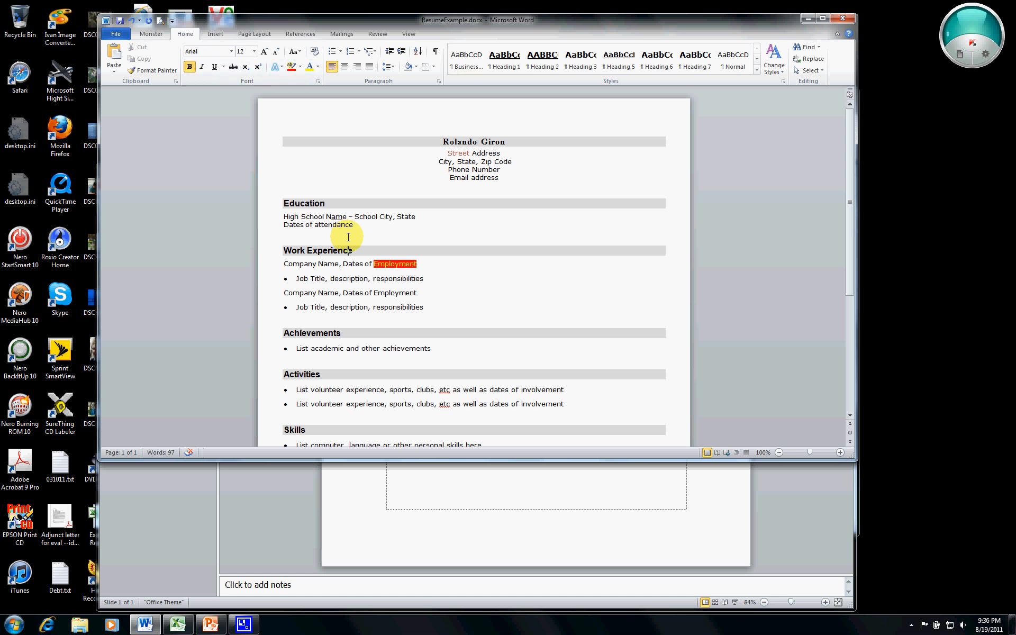
# Examine the font, text effects and advanced character settings for "Employment" in the Font dialog without changing them
pyautogui.doubleClick(374, 264)
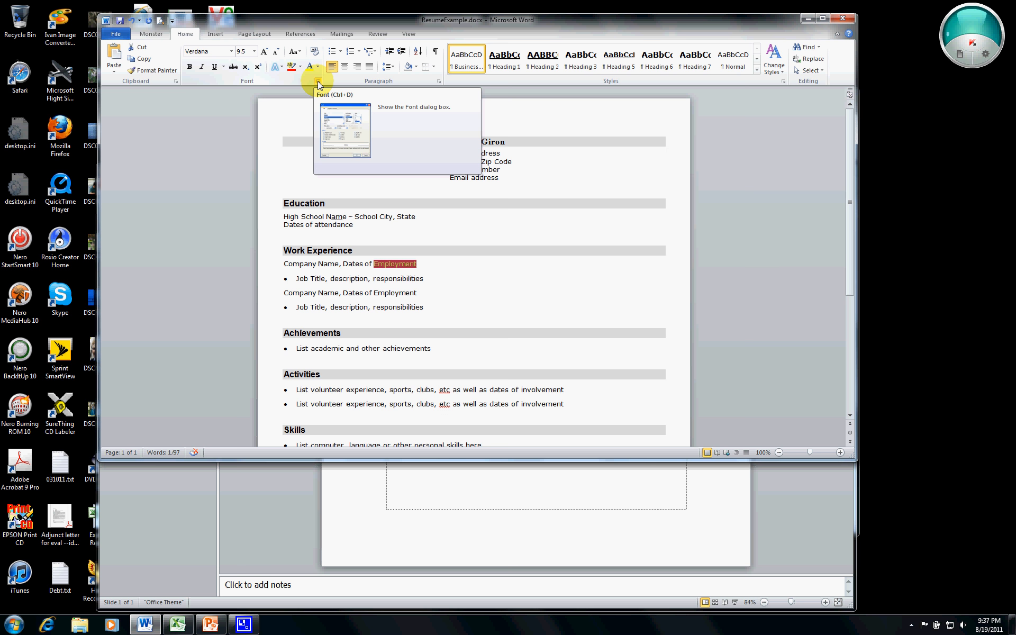
pyautogui.click(318, 82)
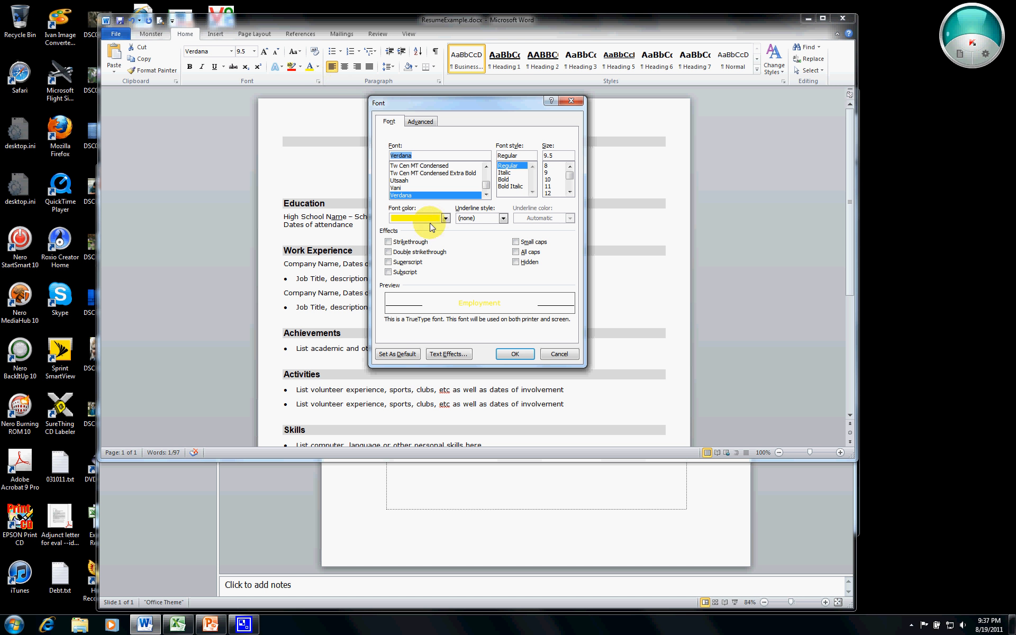
pyautogui.click(448, 354)
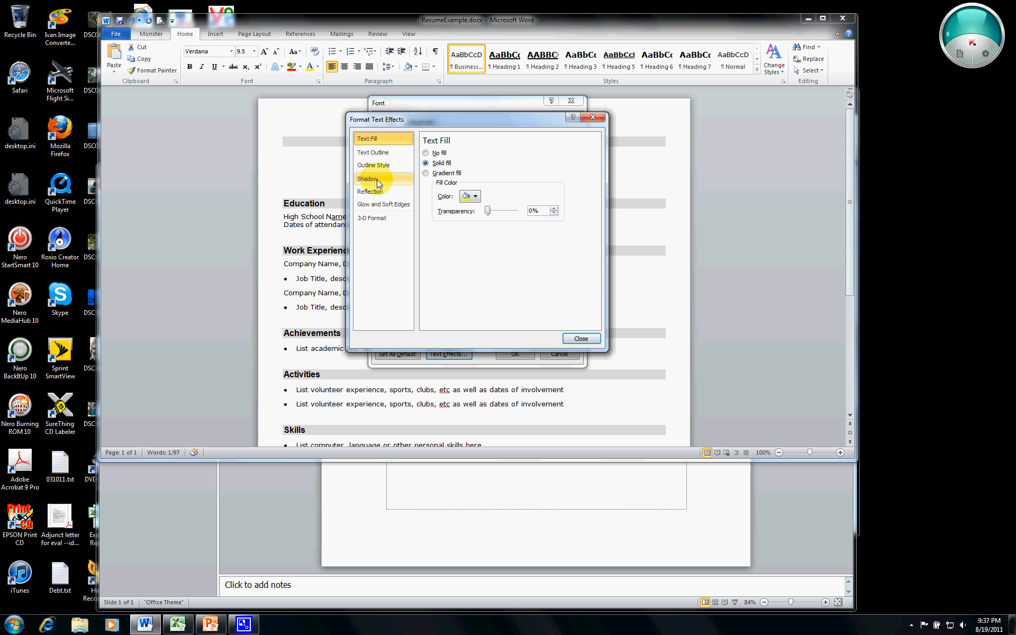
pyautogui.click(580, 340)
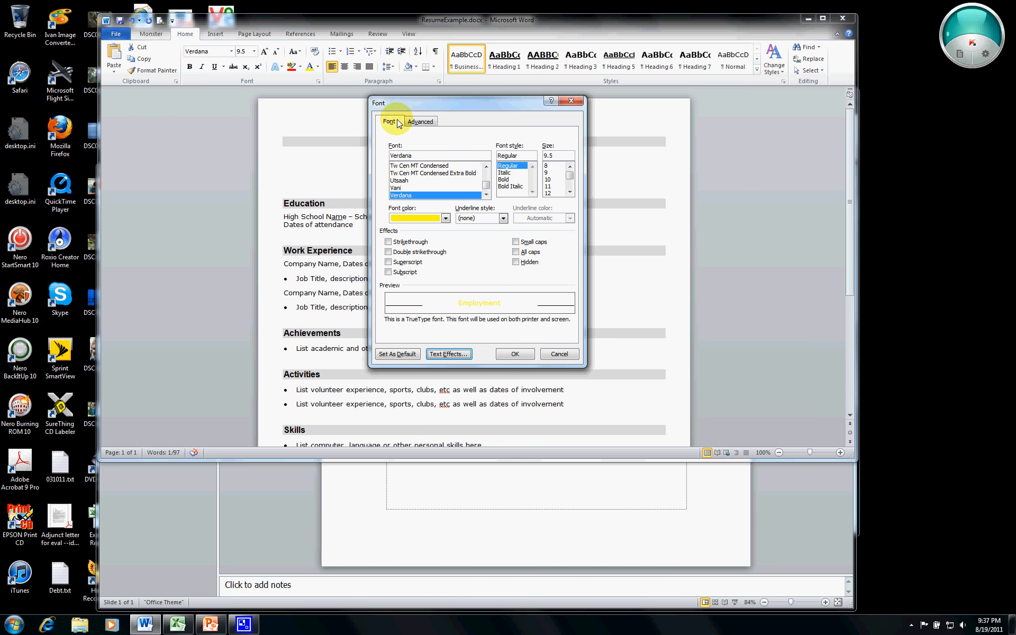
pyautogui.click(419, 121)
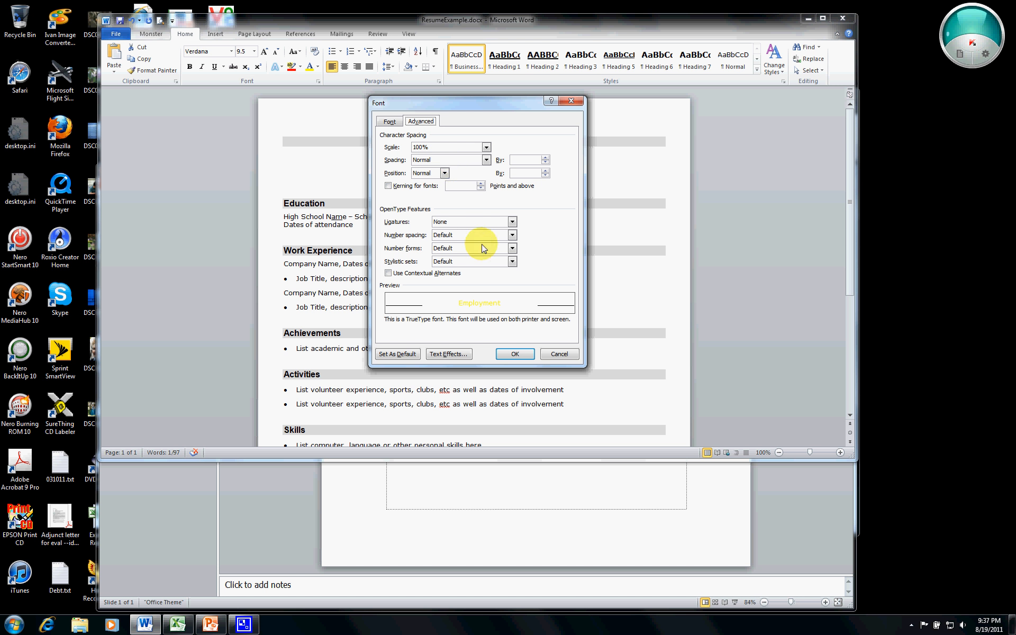
pyautogui.click(556, 357)
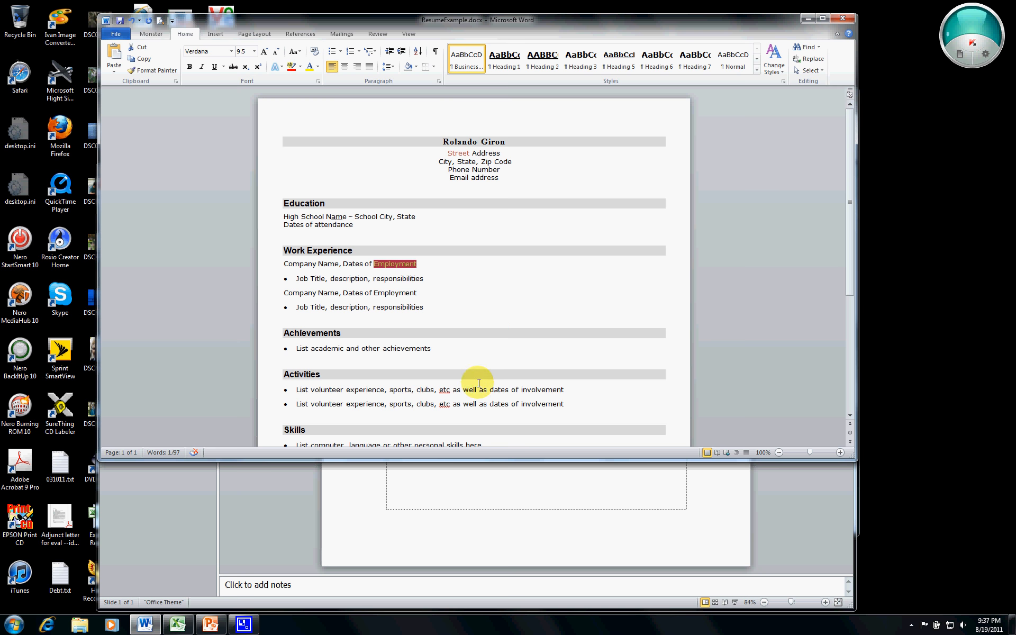
# Switch to Excel and enter the weekday headings SUN, MON, TUE, WED, THU, FRI and SAT in cells A1 to G1
pyautogui.click(179, 627)
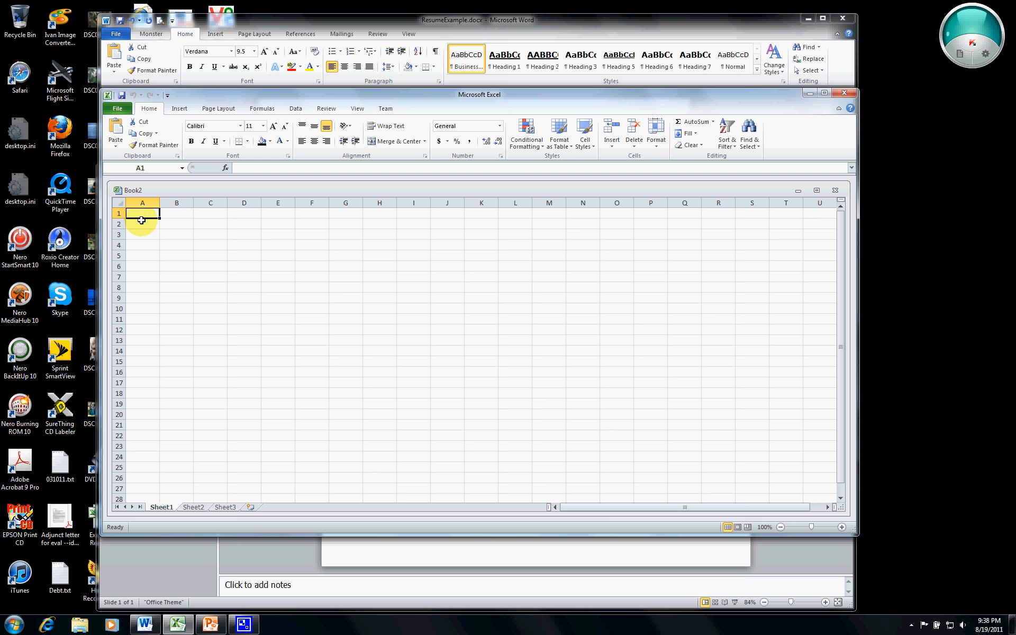
pyautogui.write('s')
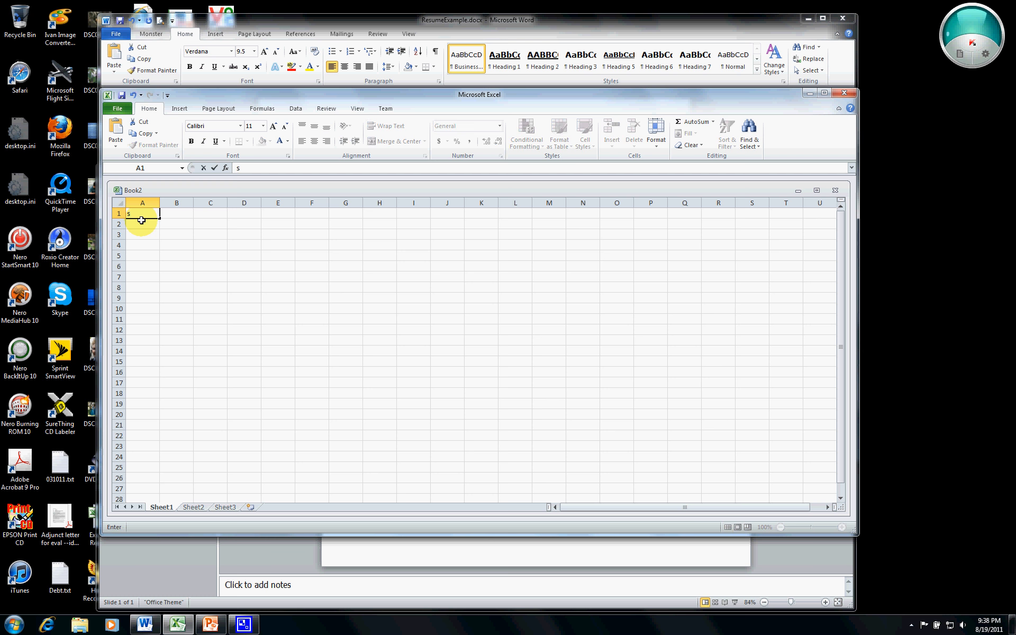
pyautogui.write('SSU')
pyautogui.press('BackSpace')
pyautogui.press('BackSpace')
pyautogui.write('UN')
pyautogui.press('Tab')
pyautogui.write('MON')
pyautogui.press('Tab')
pyautogui.write('TUE')
pyautogui.press('Tab')
pyautogui.write('WED')
pyautogui.press('Tab')
pyautogui.write('THU')
pyautogui.press('Tab')
pyautogui.write('FRI')
pyautogui.press('Tab')
pyautogui.write('SA')
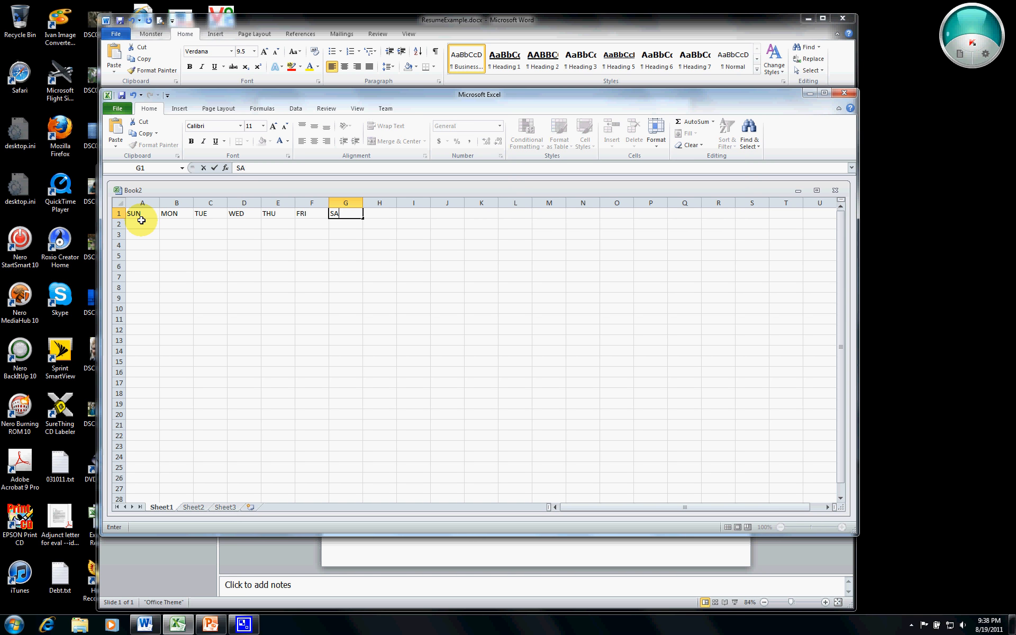
pyautogui.write('T')
pyautogui.click(146, 224)
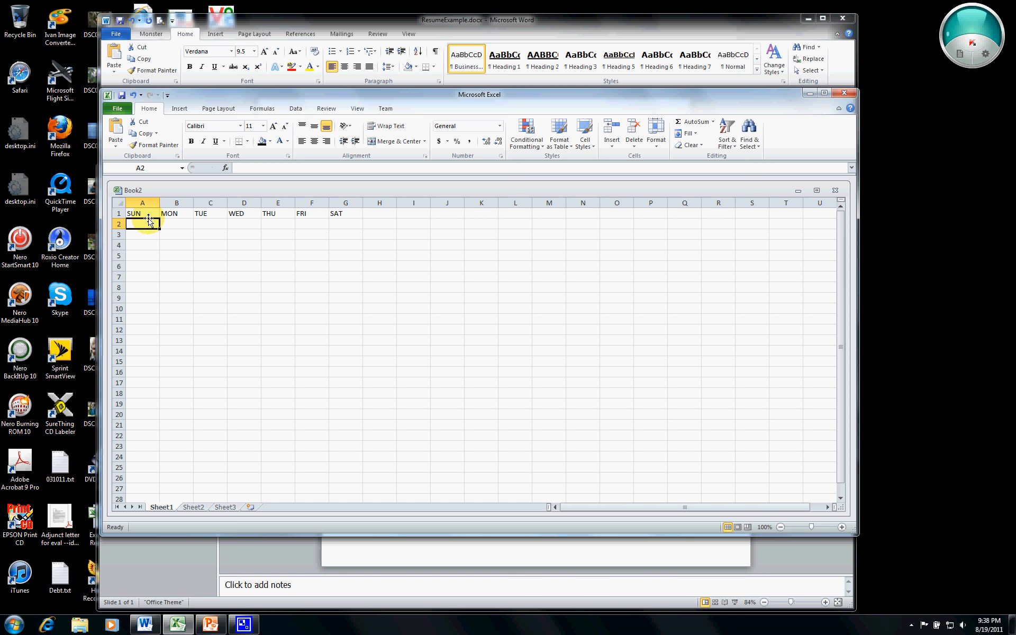
# Center the weekday headings in A1:G1 and format them with a black fill and white text
pyautogui.click(146, 213)
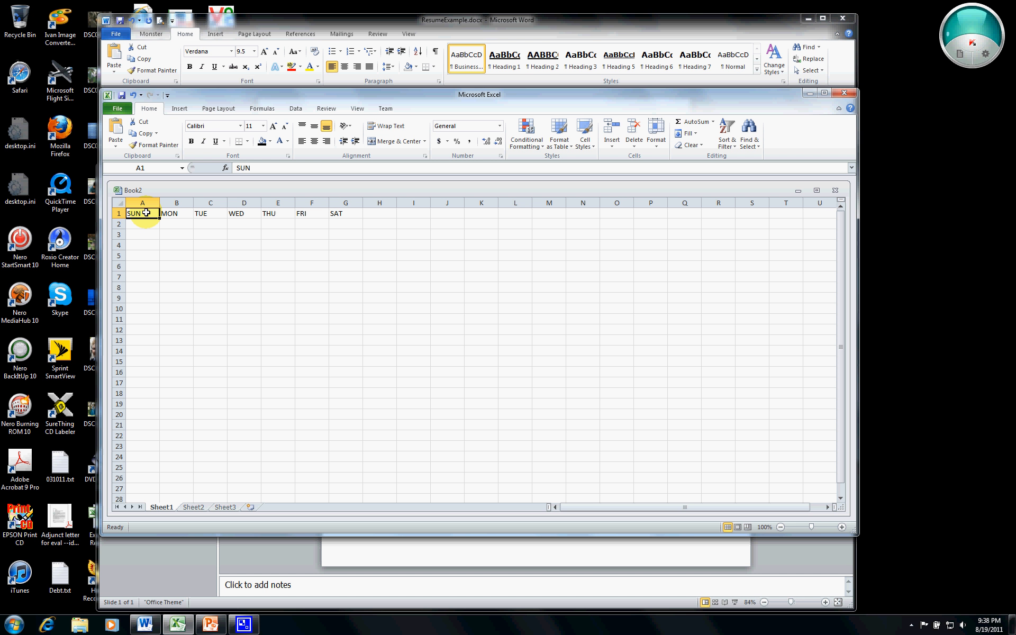
pyautogui.moveTo(146, 213); pyautogui.dragTo(337, 215)
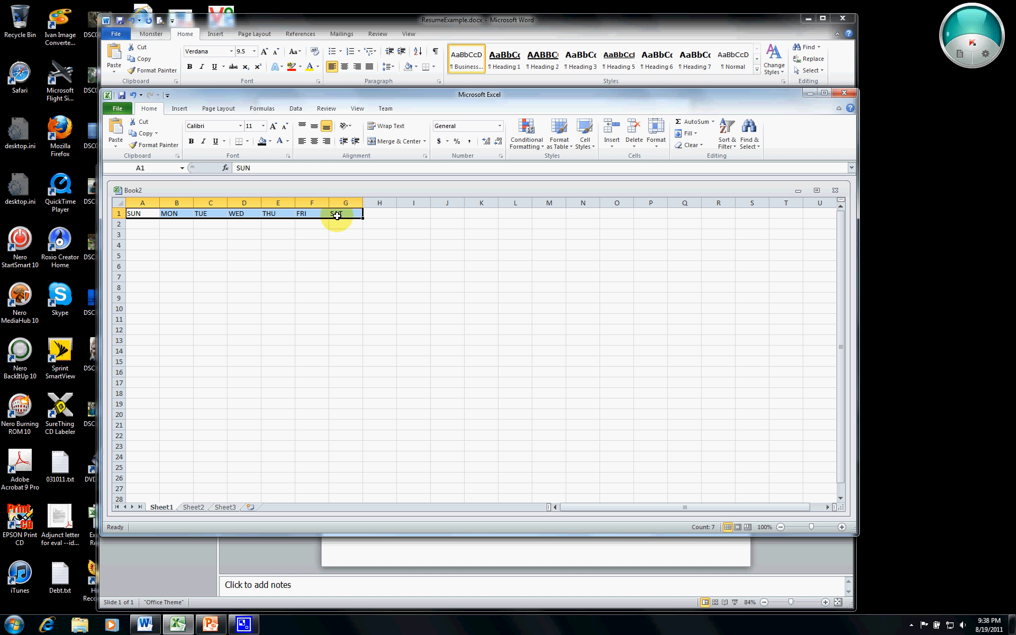
pyautogui.click(312, 144)
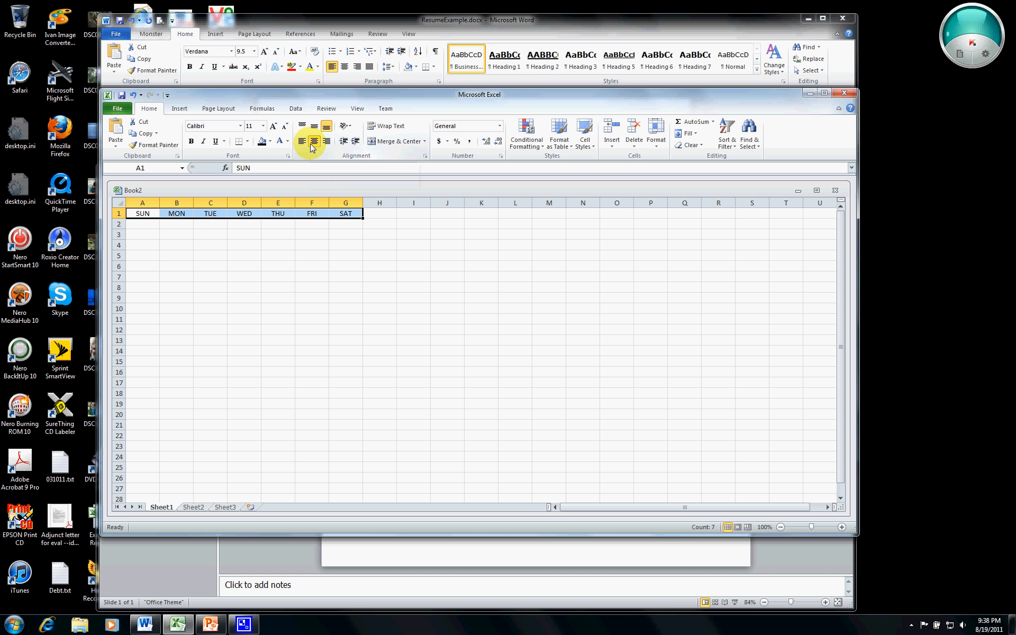
pyautogui.click(264, 143)
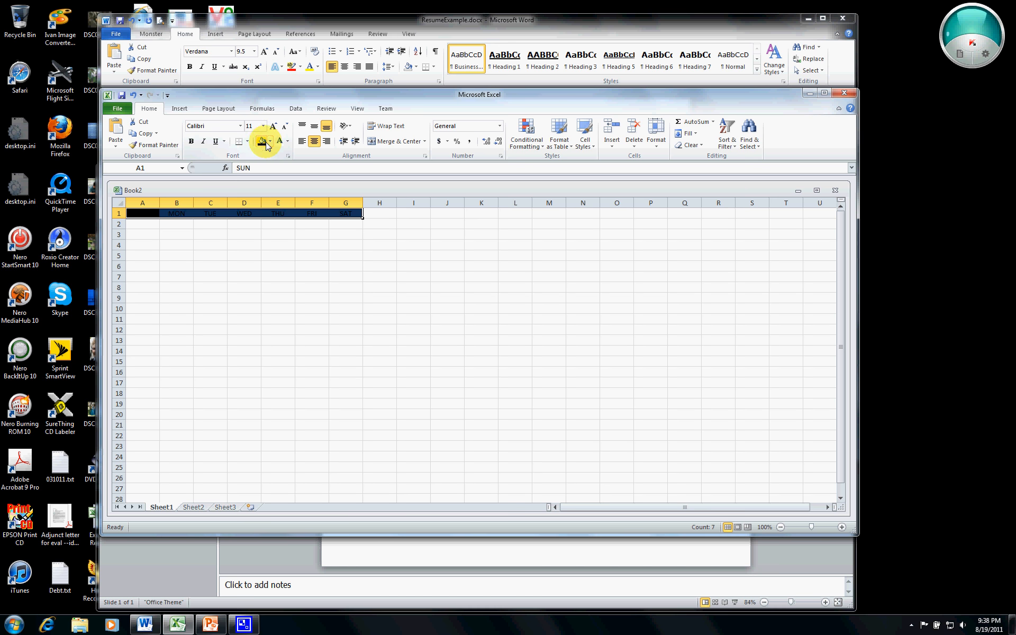
pyautogui.click(280, 142)
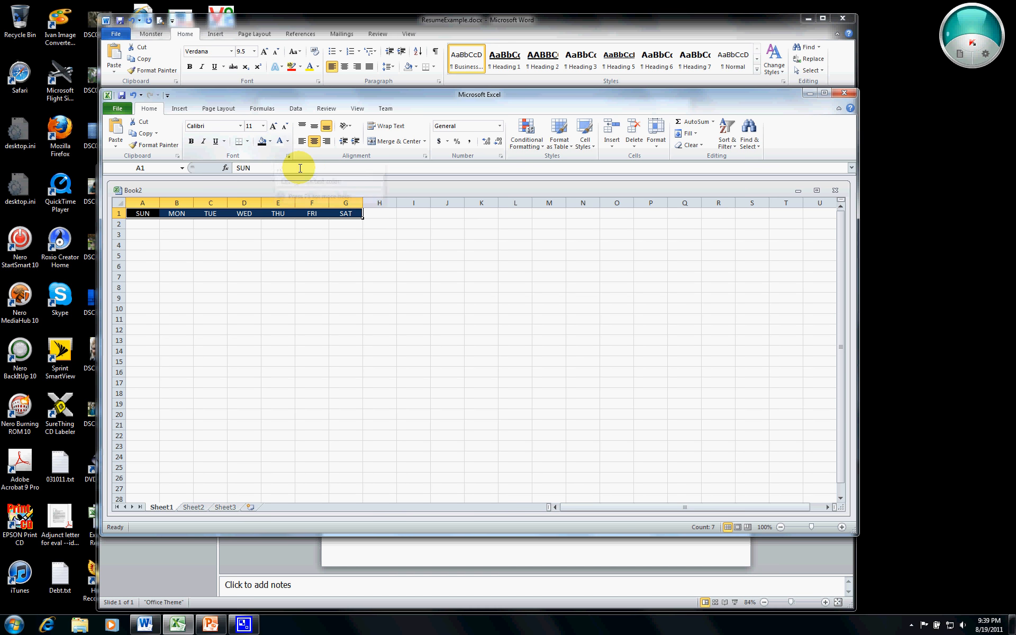
pyautogui.click(342, 279)
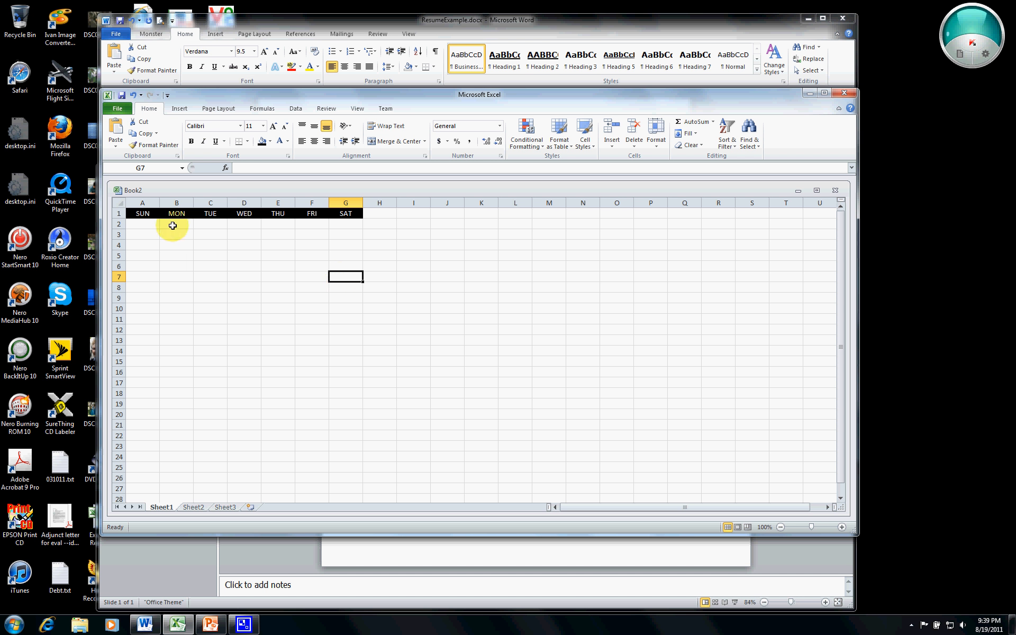
# Copy the SUN heading from cell A1 and paste it with its formatting into cell D3
pyautogui.click(152, 224)
pyautogui.click(149, 214)
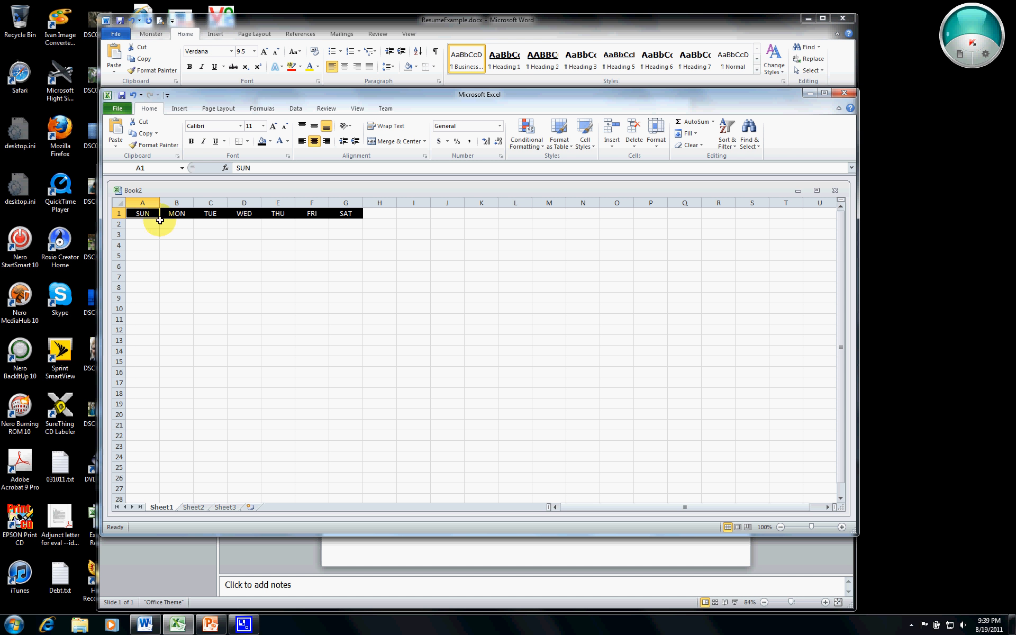
pyautogui.click(137, 135)
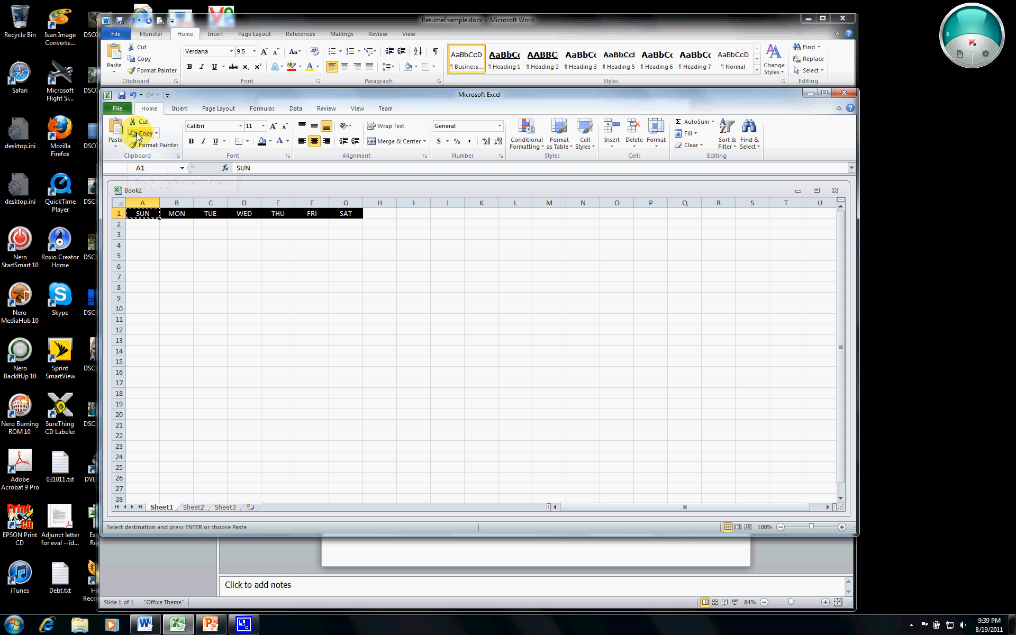
pyautogui.click(208, 233)
pyautogui.click(236, 235)
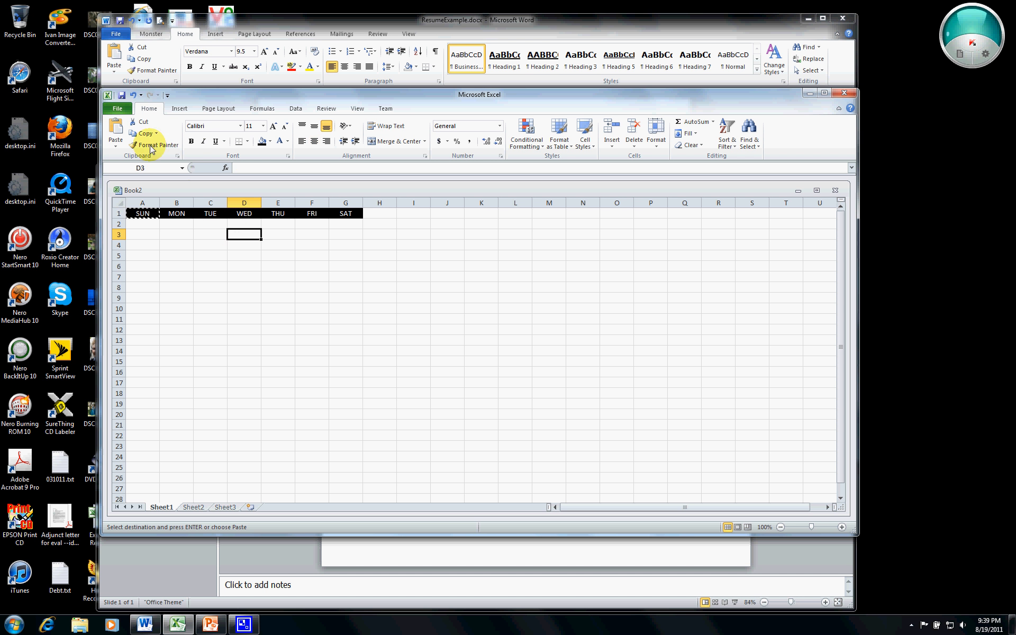
pyautogui.click(118, 126)
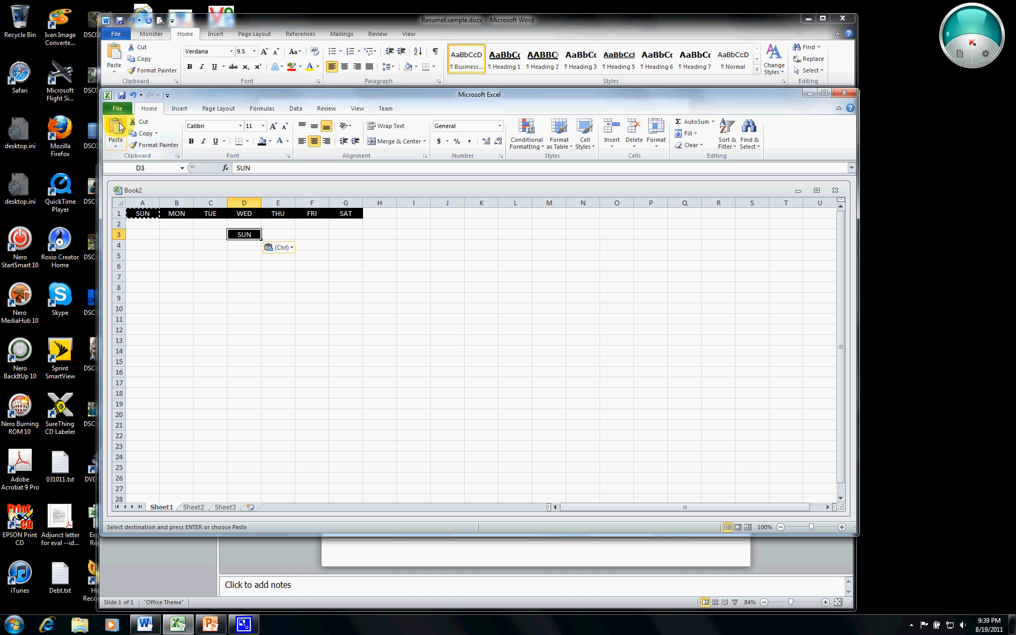
# Enter LAB in cell B3 and clear the contents of cell D3
pyautogui.click(169, 255)
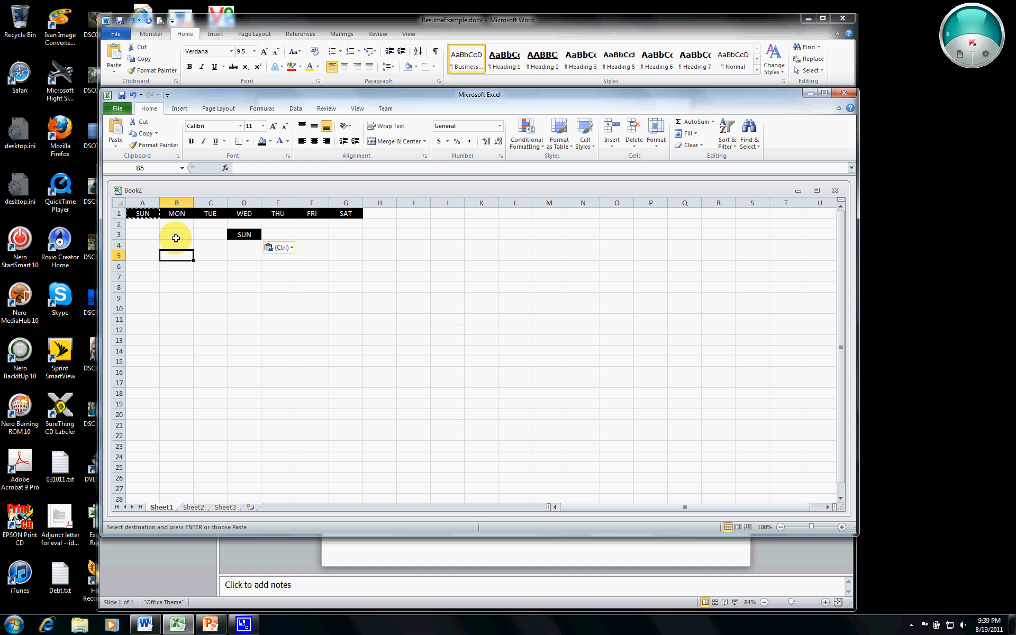
pyautogui.click(178, 235)
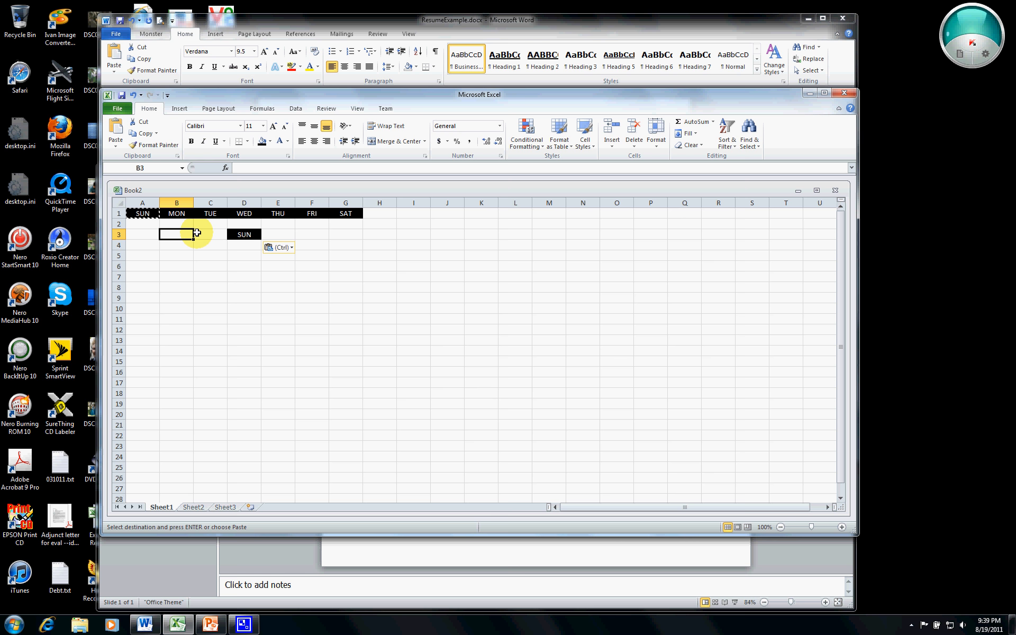
pyautogui.write('LAB')
pyautogui.press('Tab')
pyautogui.press('Tab')
pyautogui.press('Delete')
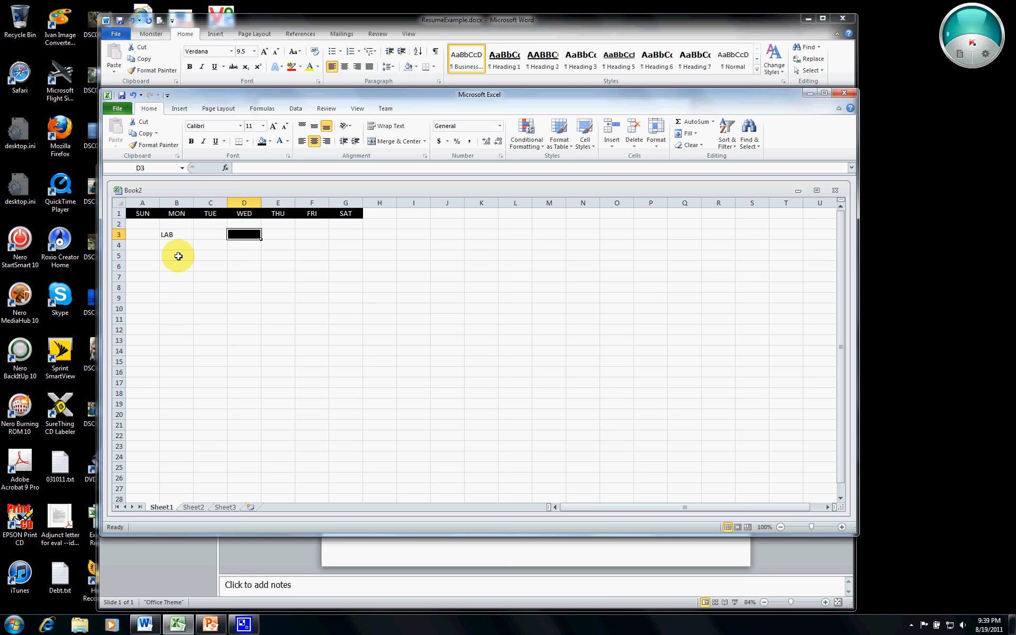
# Enter LAB in cells B4 and D4 under the MON and WED headings
pyautogui.click(177, 245)
pyautogui.write('LAB')
pyautogui.press('Tab')
pyautogui.press('Tab')
pyautogui.write('L')
pyautogui.press('Tab')
# Set the fill color of the empty cell D3 to white
pyautogui.click(233, 234)
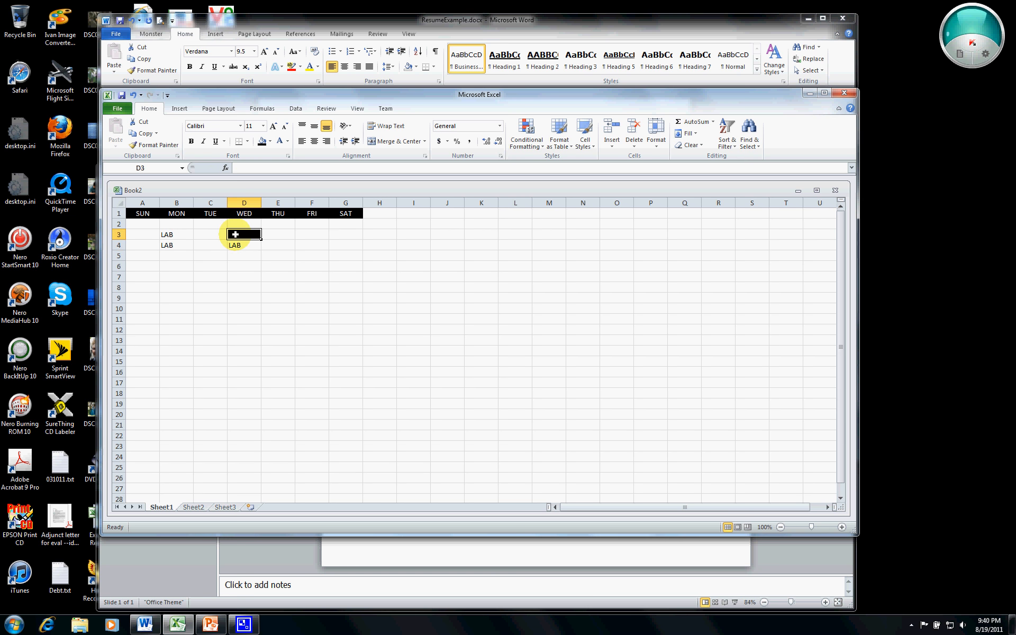
pyautogui.click(270, 147)
pyautogui.click(264, 161)
pyautogui.click(287, 142)
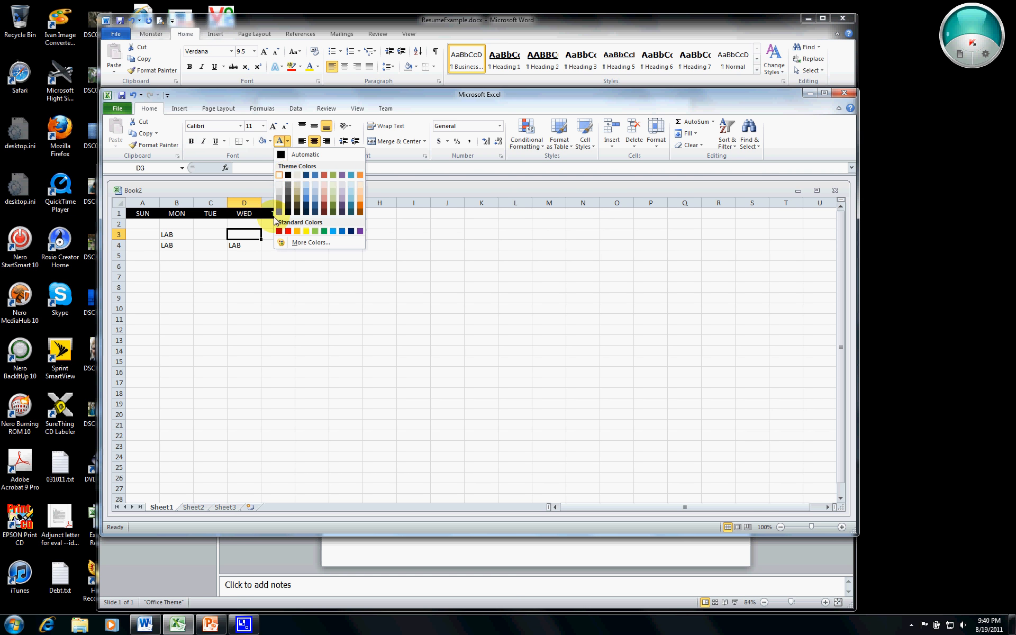
pyautogui.click(222, 254)
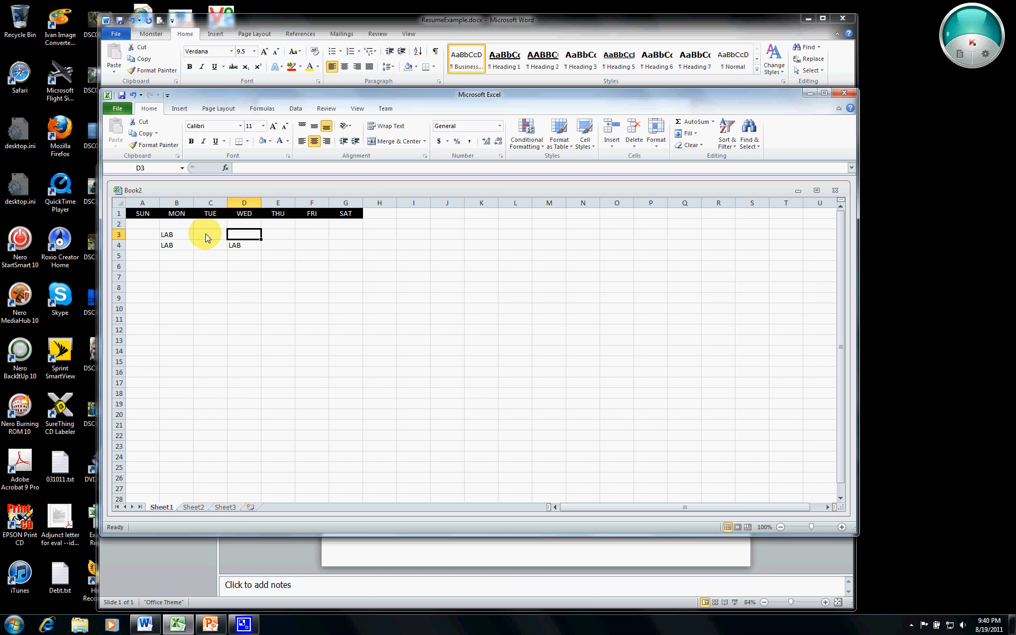
# Enter LAB in cell D3 and set its font color to black
pyautogui.click(151, 216)
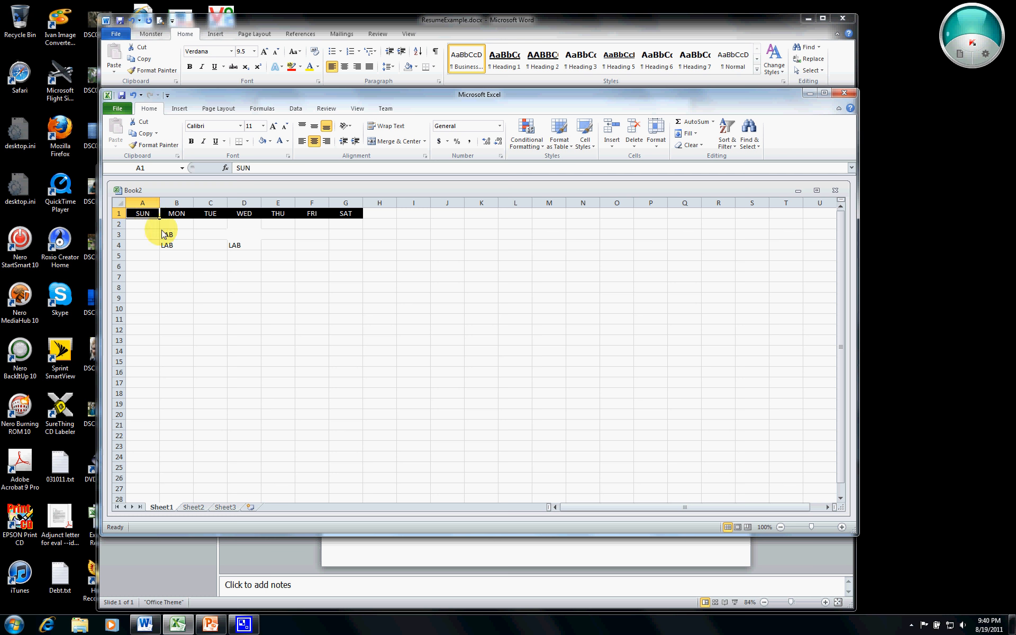
pyautogui.moveTo(166, 235); pyautogui.dragTo(174, 248)
pyautogui.click(241, 238)
pyautogui.write('L')
pyautogui.press('BackSpace')
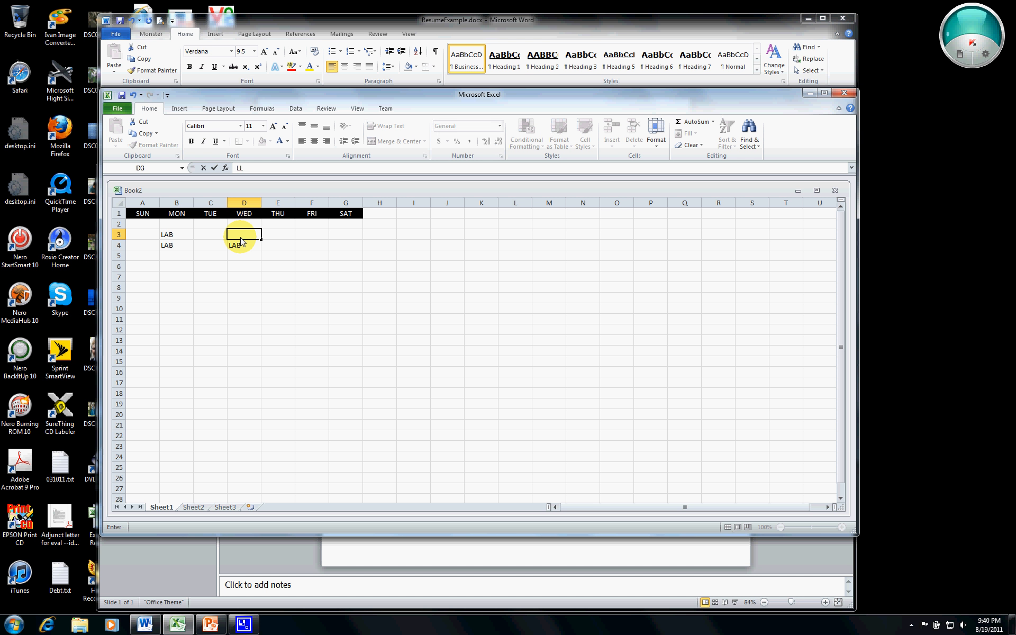
pyautogui.write('LAB')
pyautogui.press('Return')
pyautogui.click(240, 237)
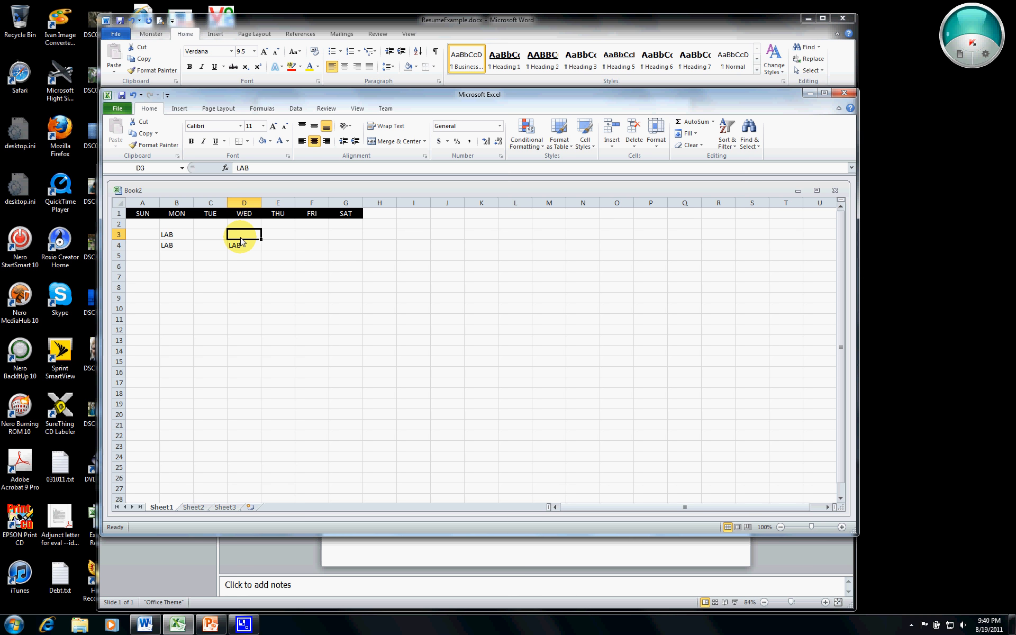
pyautogui.click(285, 142)
pyautogui.click(287, 175)
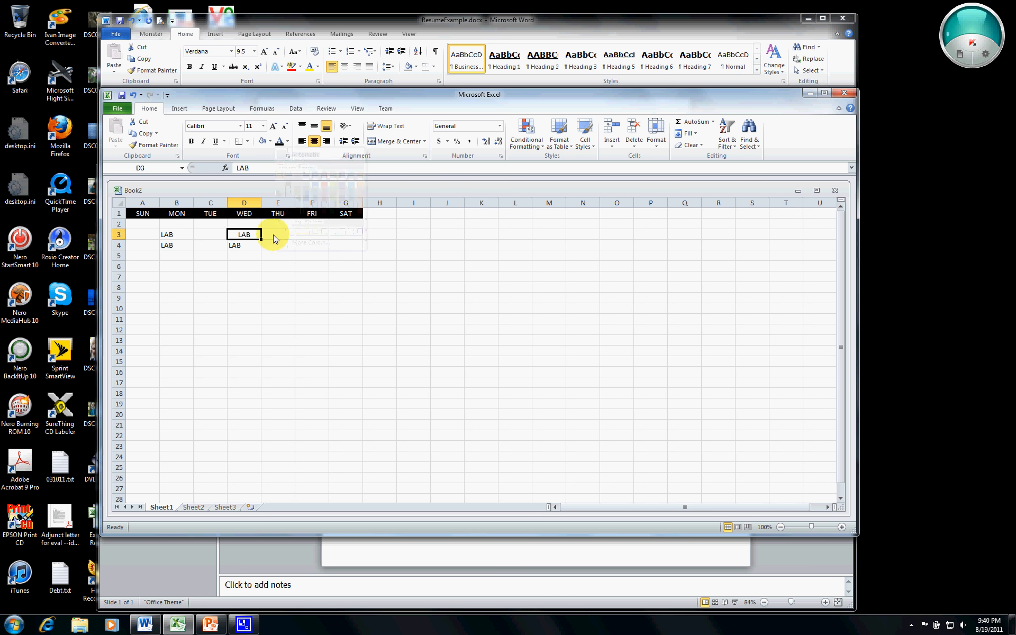
pyautogui.click(257, 265)
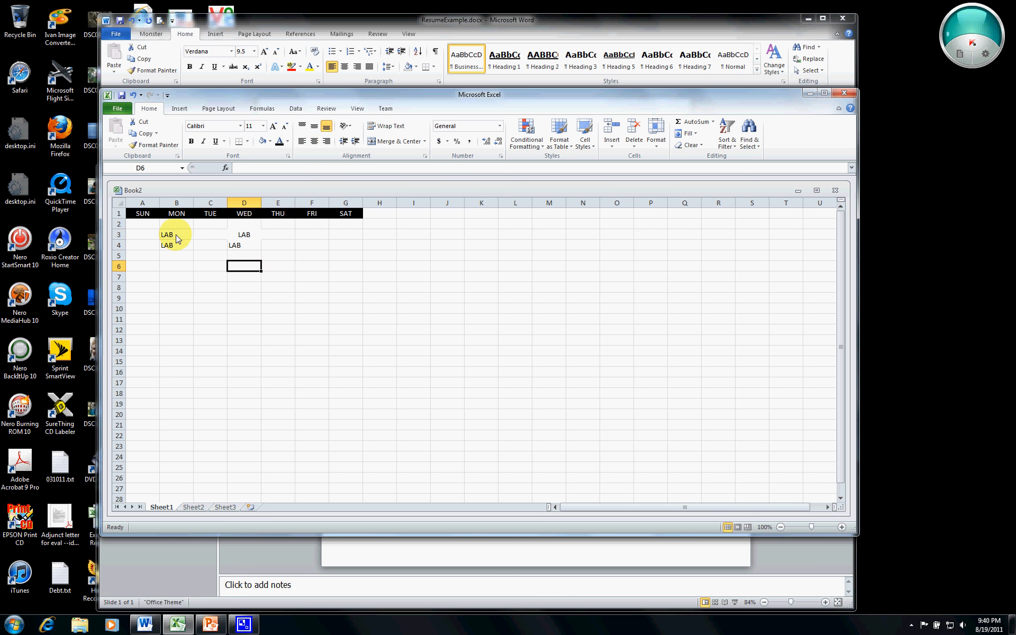
# Copy the SUN heading in A1, paste it over cell D3, and undo the paste
pyautogui.click(142, 212)
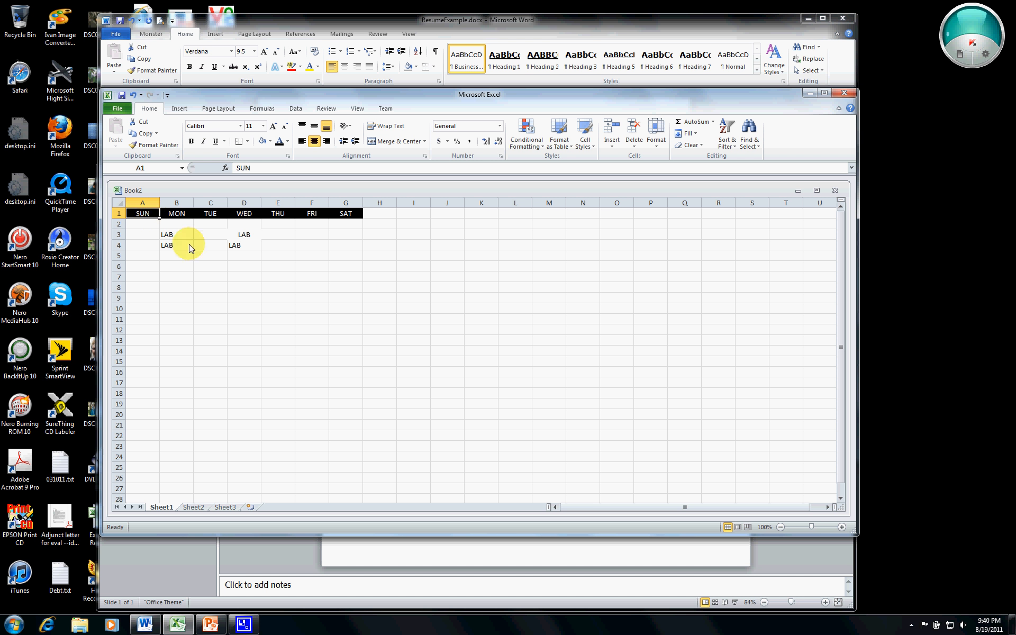
pyautogui.hotkey('ctrl', 'c')
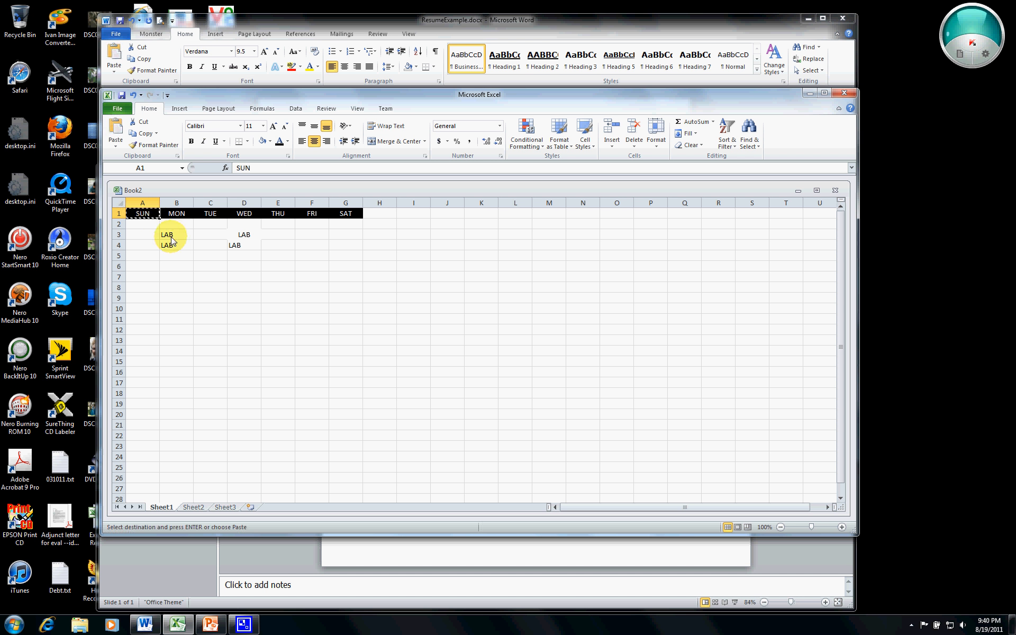
pyautogui.click(241, 234)
pyautogui.hotkey('ctrl', 'v')
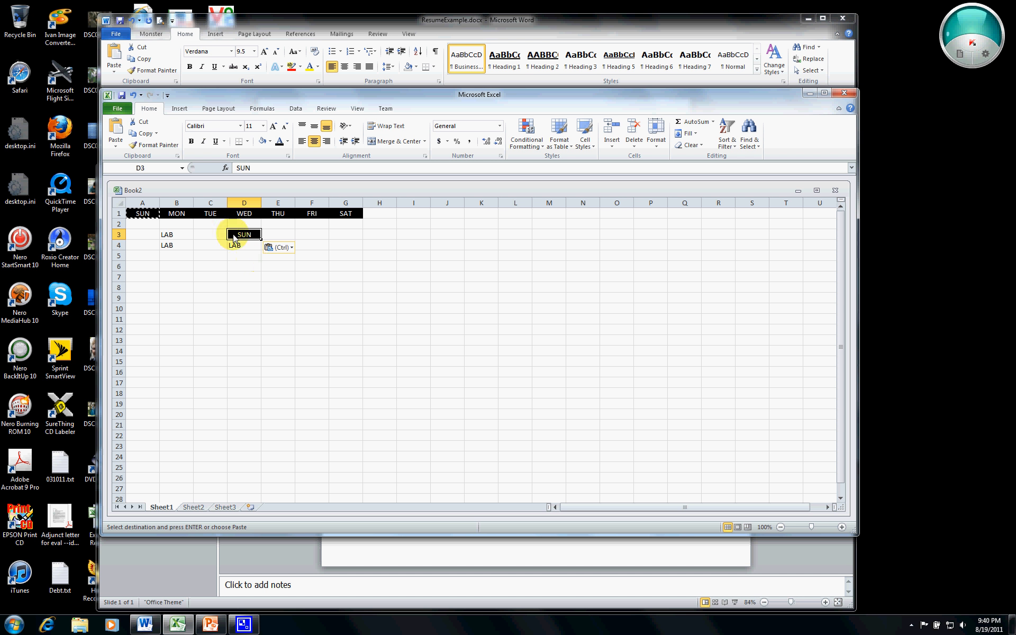
pyautogui.click(135, 98)
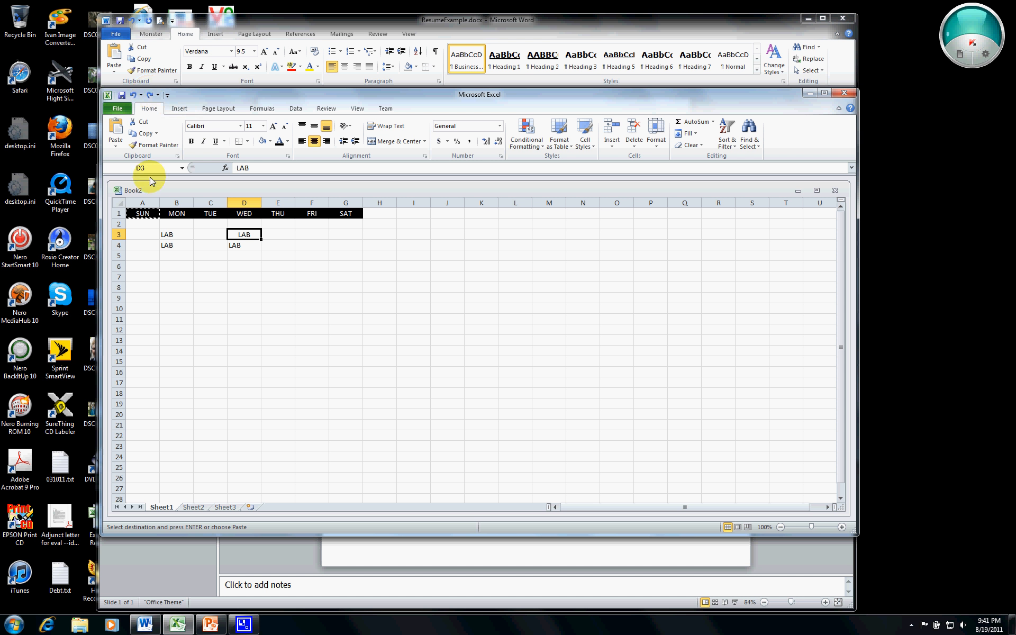
# Apply only the formatting of heading cell A1 to the range B3:D4 using Paste Special with the Formats option
pyautogui.click(147, 214)
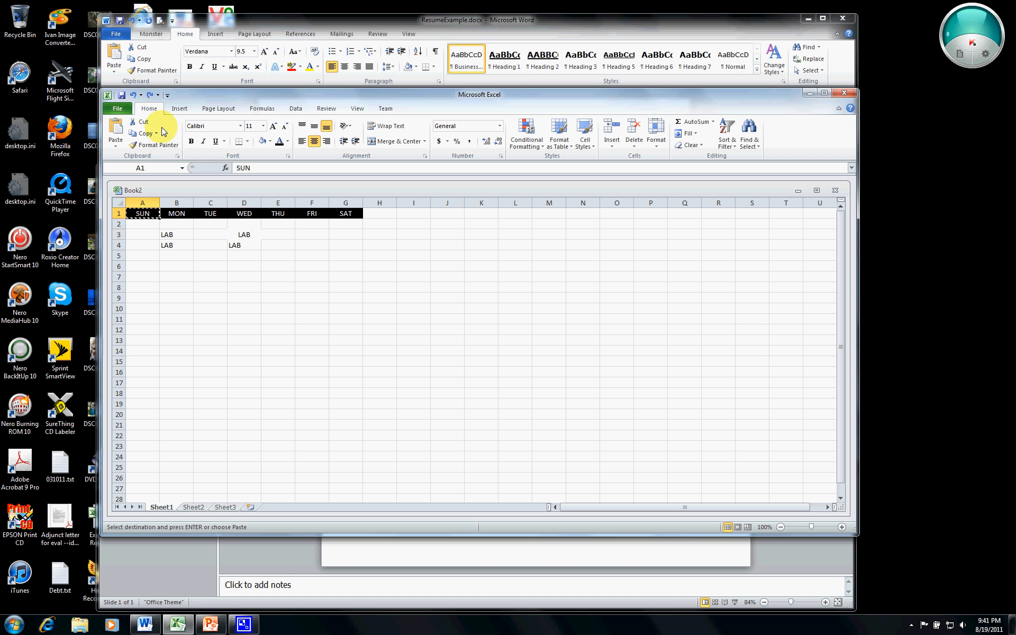
pyautogui.click(176, 238)
pyautogui.moveTo(176, 240); pyautogui.dragTo(242, 245)
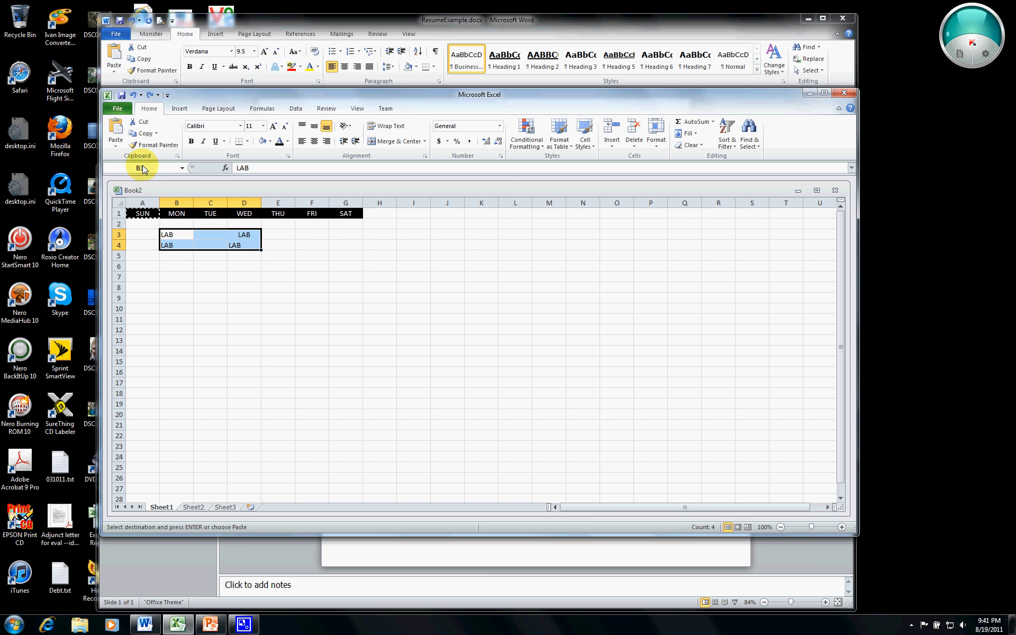
pyautogui.click(115, 148)
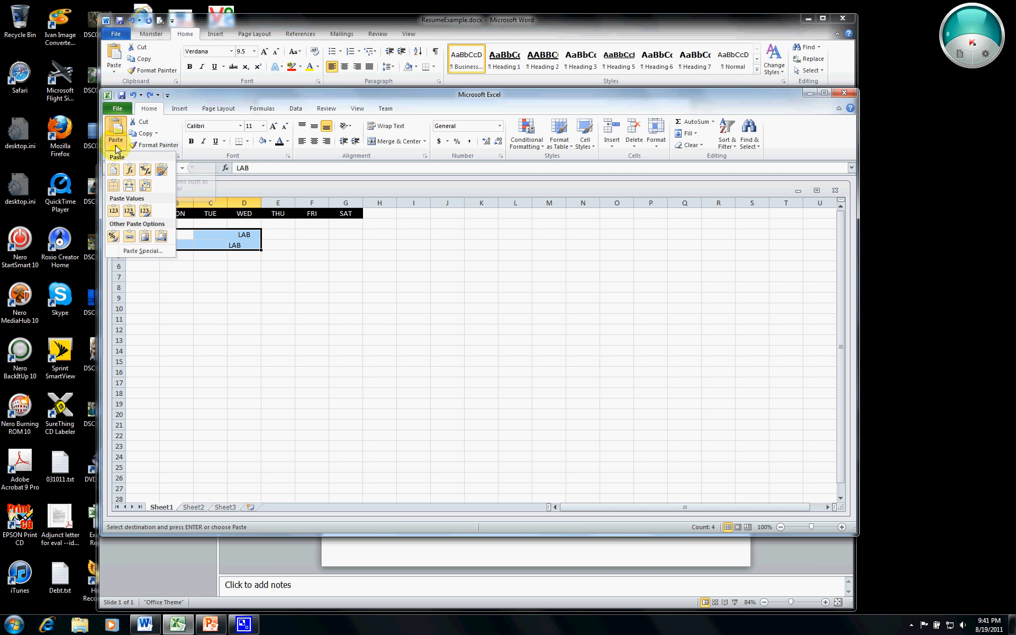
pyautogui.click(146, 254)
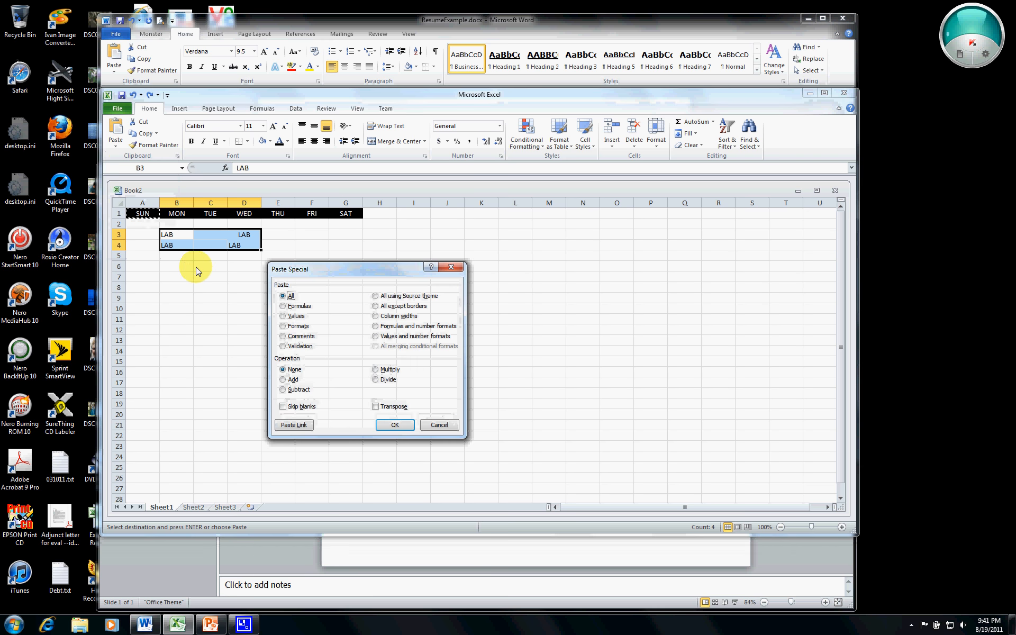
pyautogui.click(299, 327)
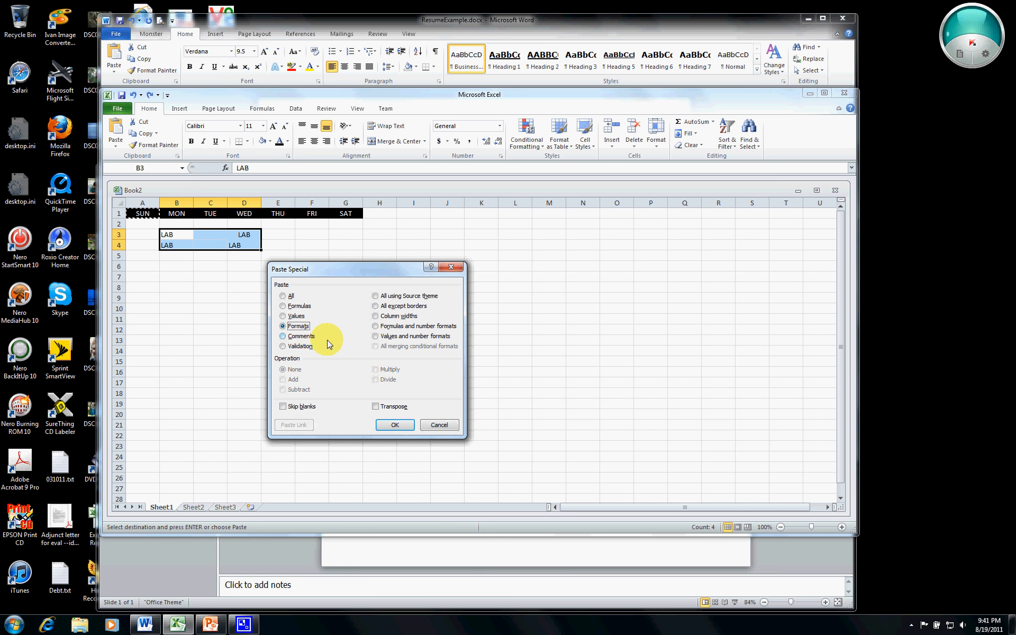
pyautogui.click(395, 425)
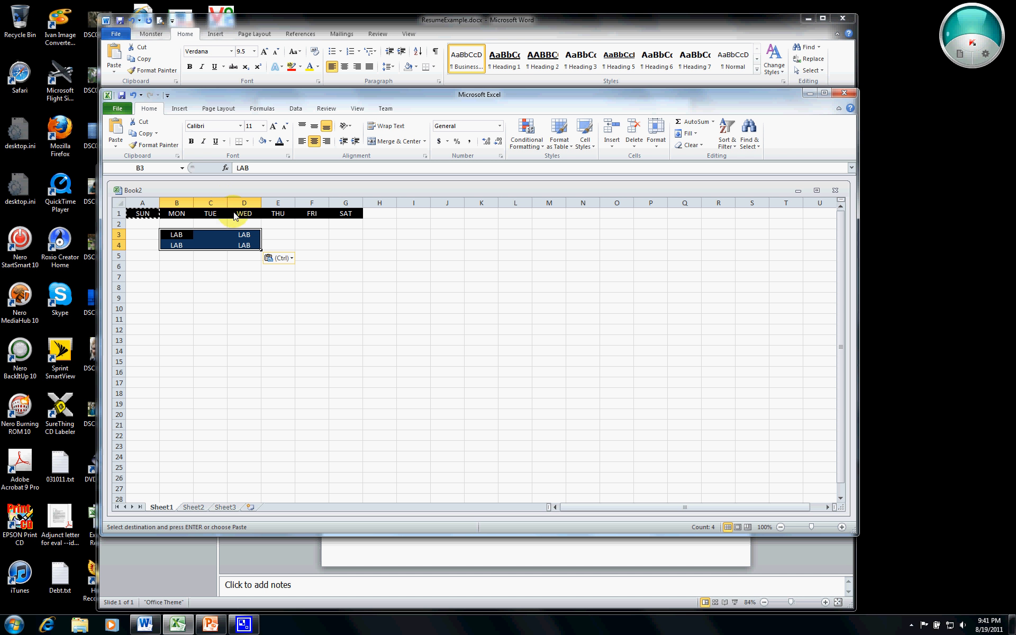
# Move the LAB entry from cell D4 to cell F5 by cutting and pasting it
pyautogui.click(244, 245)
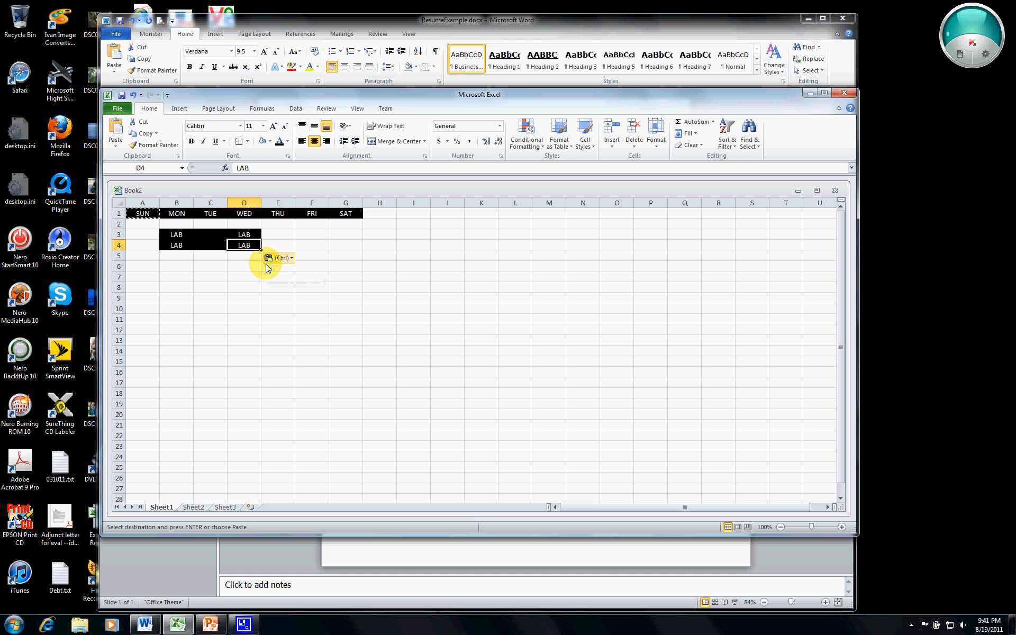
pyautogui.hotkey('ctrl', 'c')
pyautogui.click(303, 256)
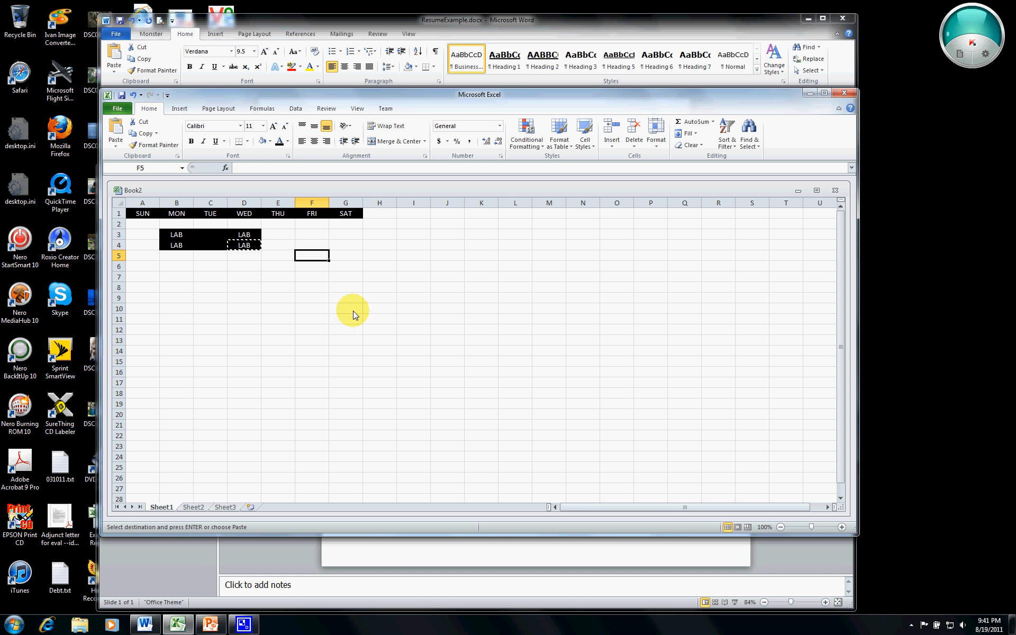
pyautogui.hotkey('ctrl', 'v')
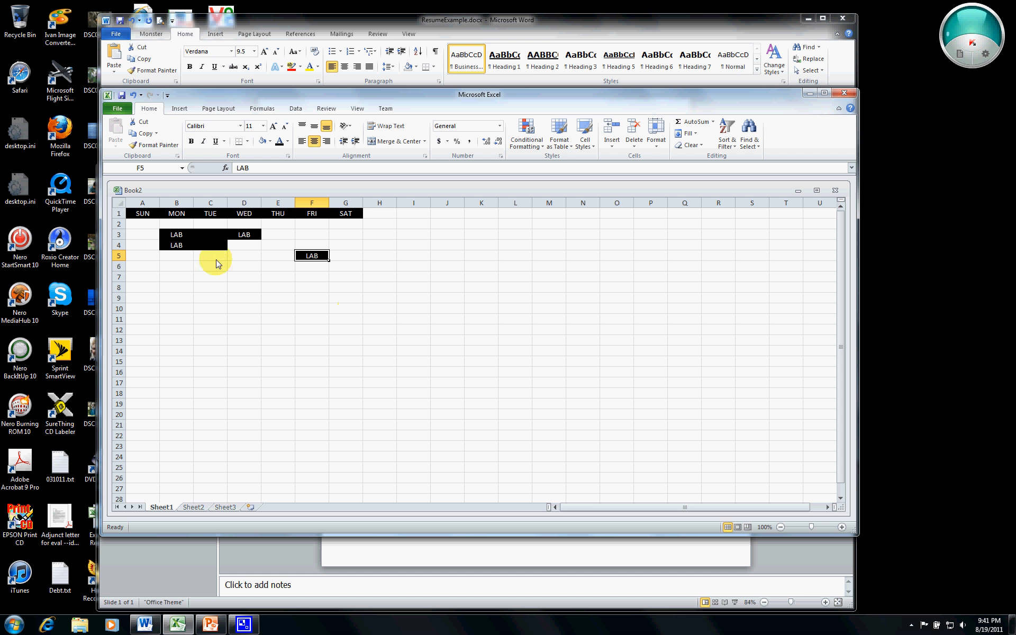
# Copy the TUE and WED headings in C1:D1 and view the copied item on the Office Clipboard
pyautogui.moveTo(211, 215); pyautogui.dragTo(238, 218)
pyautogui.hotkey('ctrl', 'c')
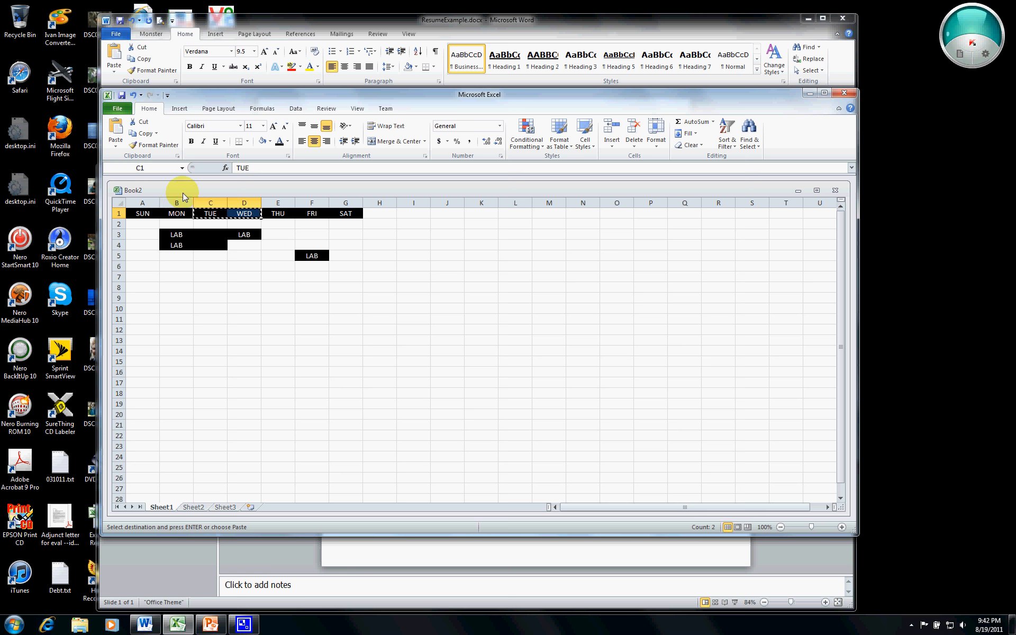
pyautogui.click(178, 157)
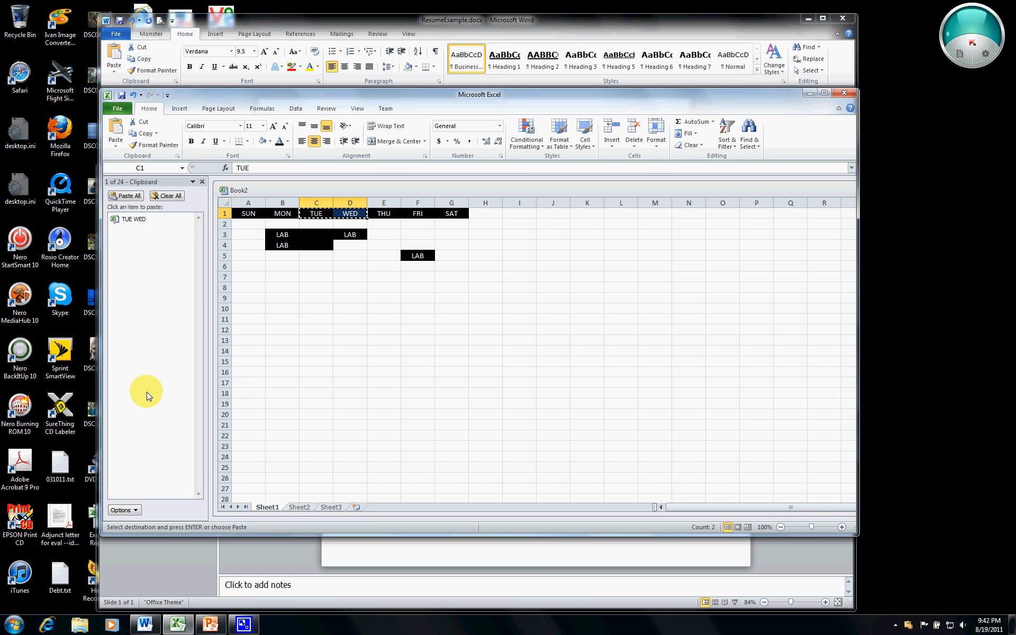
pyautogui.click(202, 183)
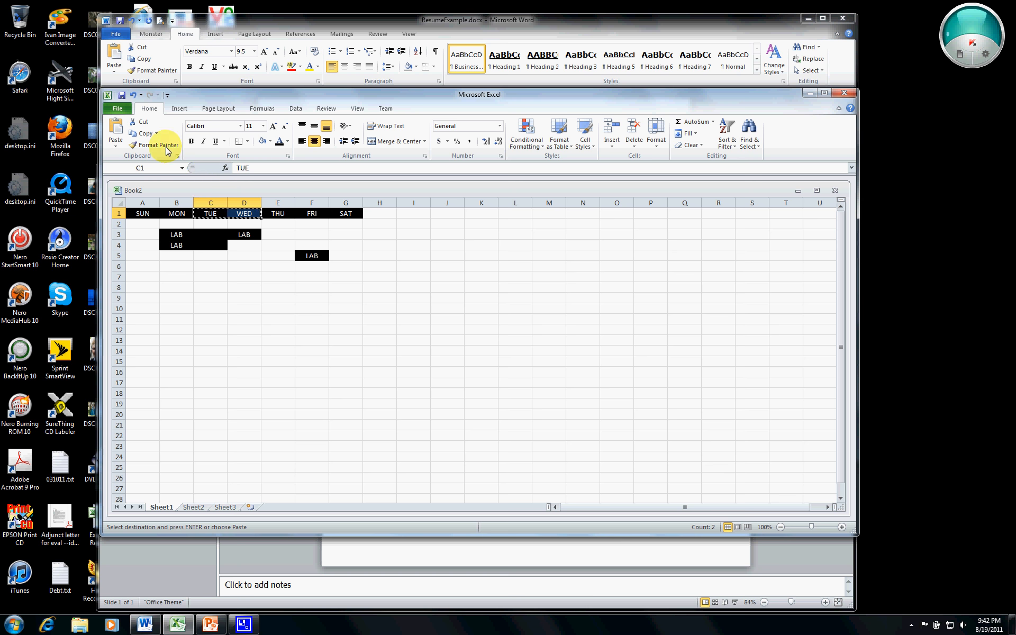
# Switch to the Word resume and search the document for CLUBS
pyautogui.click(220, 24)
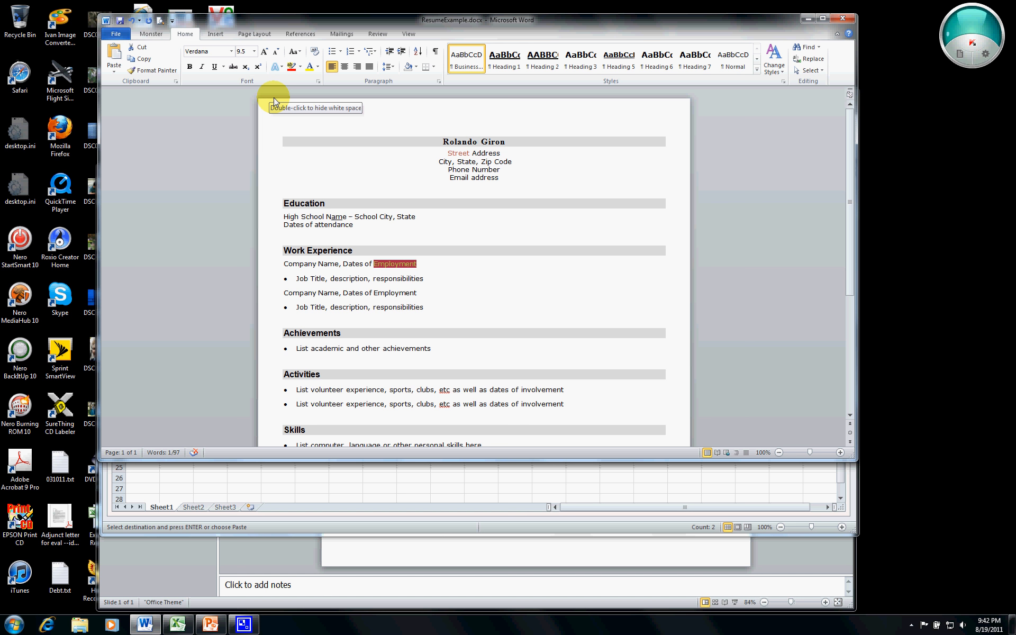
pyautogui.click(805, 49)
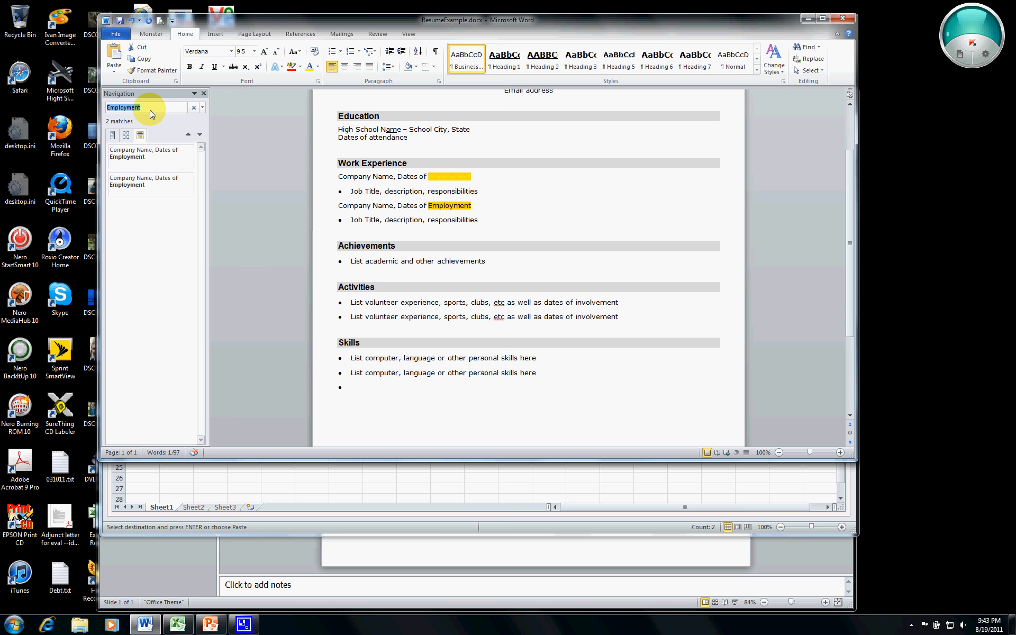
pyautogui.write('CLUBS')
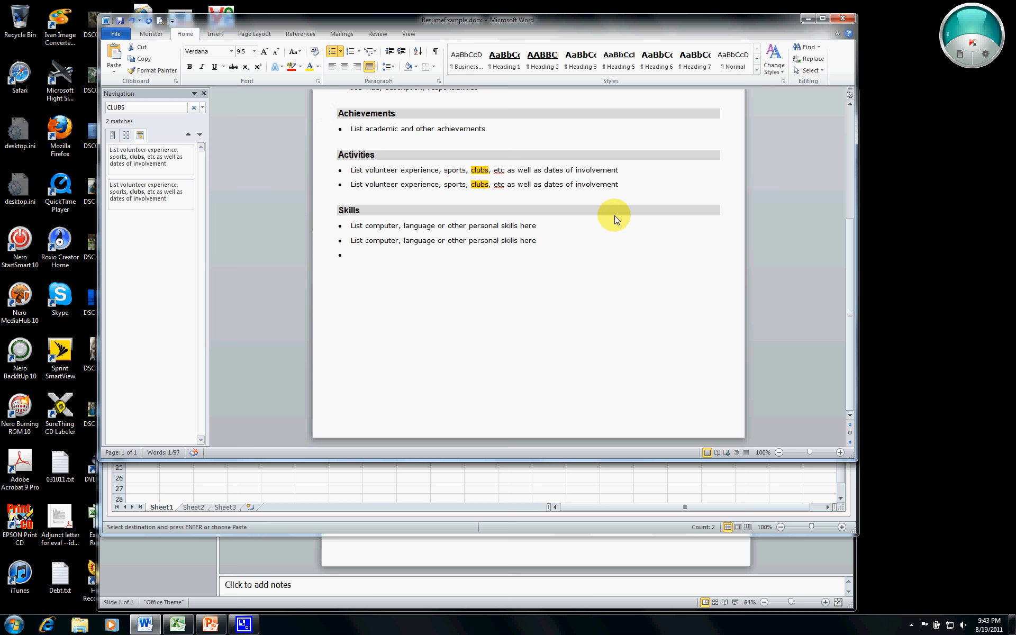
pyautogui.moveTo(851, 234); pyautogui.dragTo(851, 149)
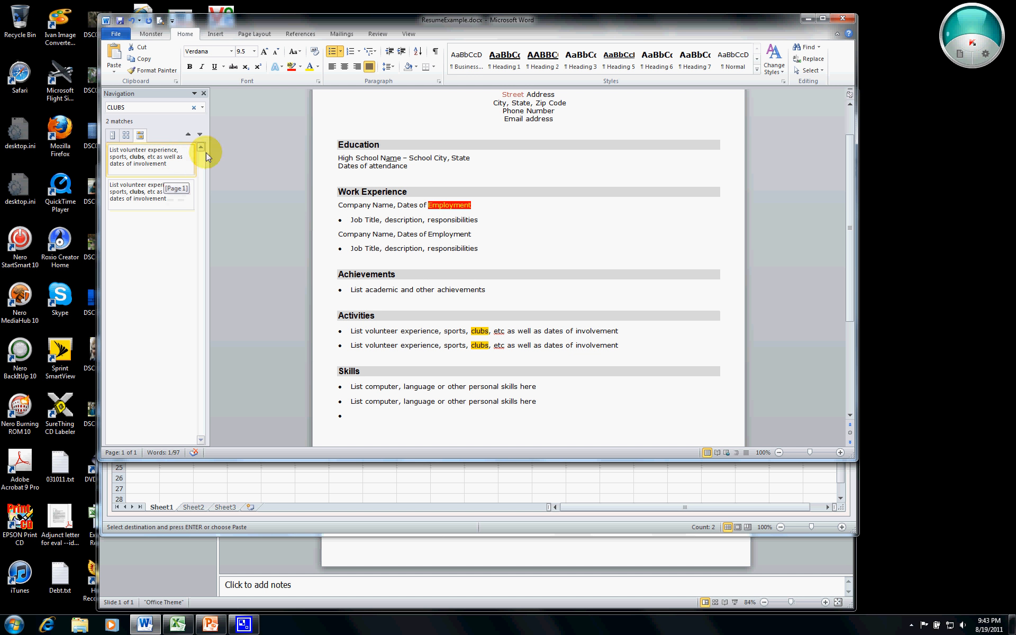
pyautogui.click(435, 160)
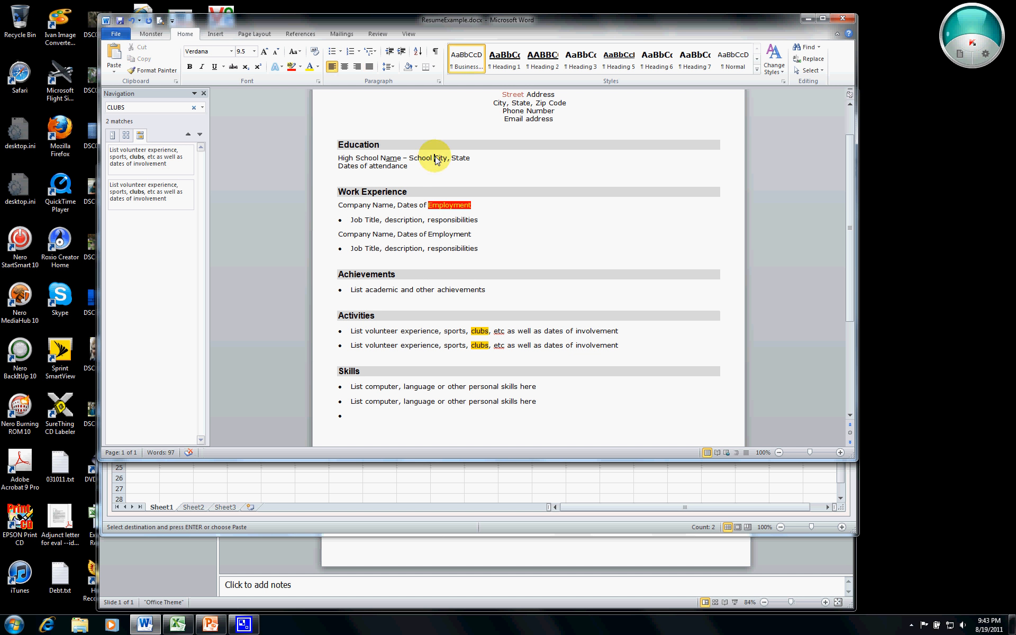
pyautogui.click(203, 93)
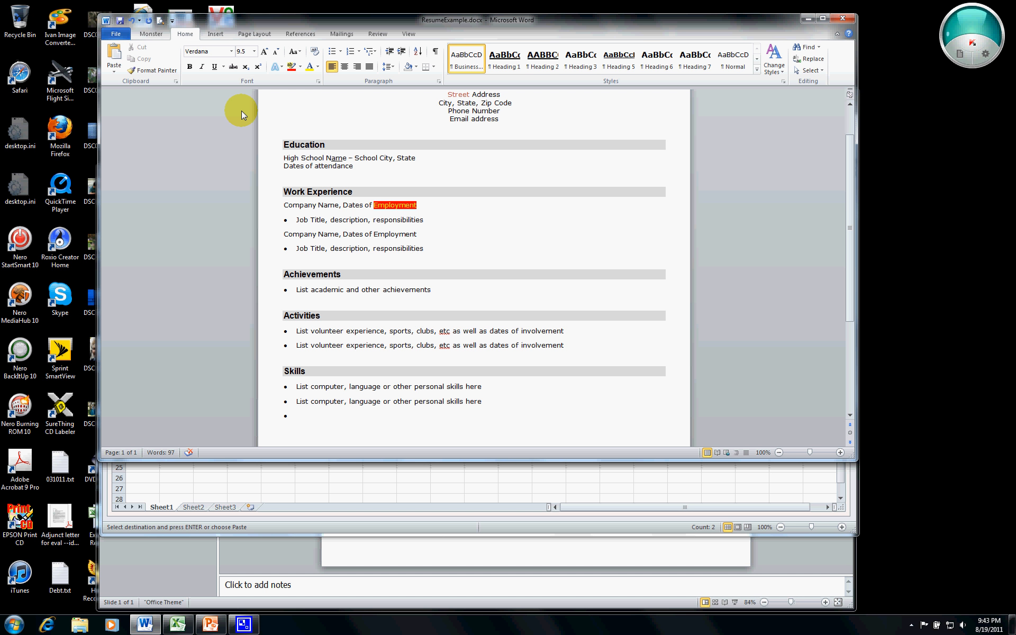
# Replace every occurrence of Job with Employment Experience throughout the resume, continuing the search from the document's beginning
pyautogui.doubleClick(298, 221)
pyautogui.doubleClick(302, 252)
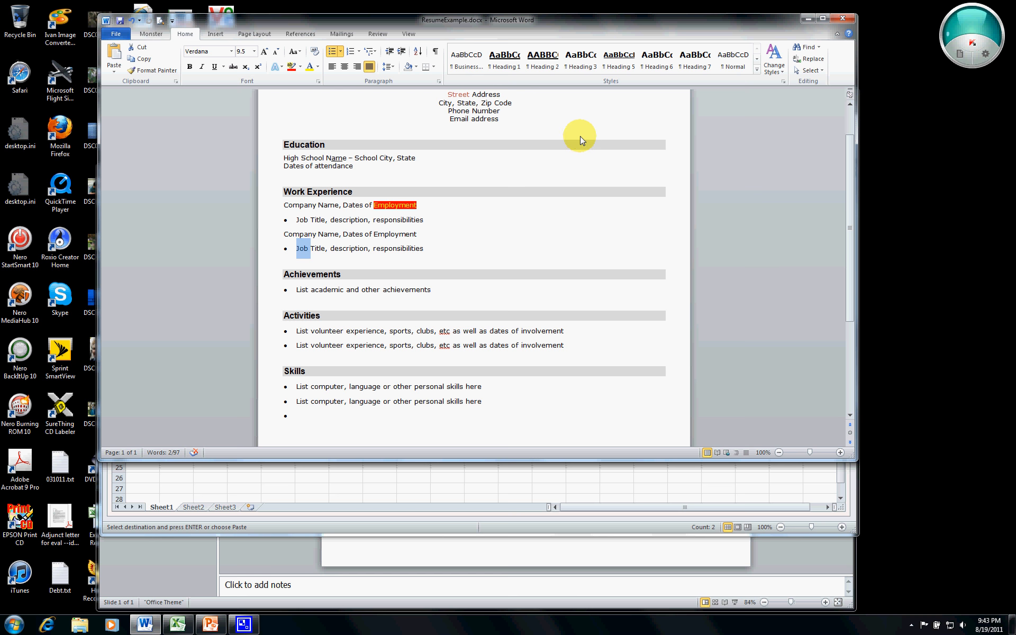
pyautogui.click(808, 62)
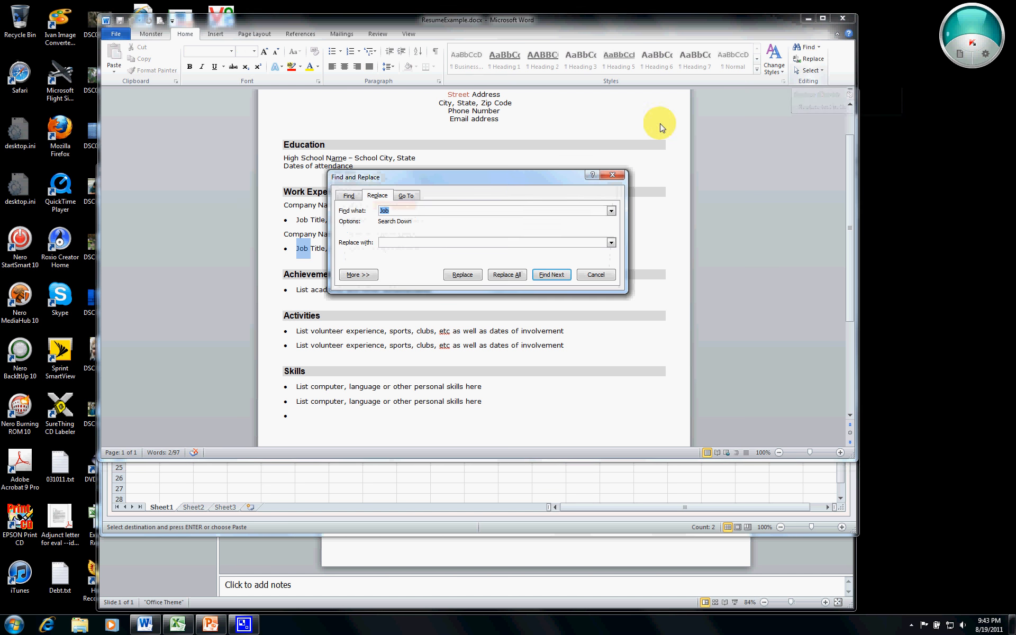
pyautogui.click(449, 243)
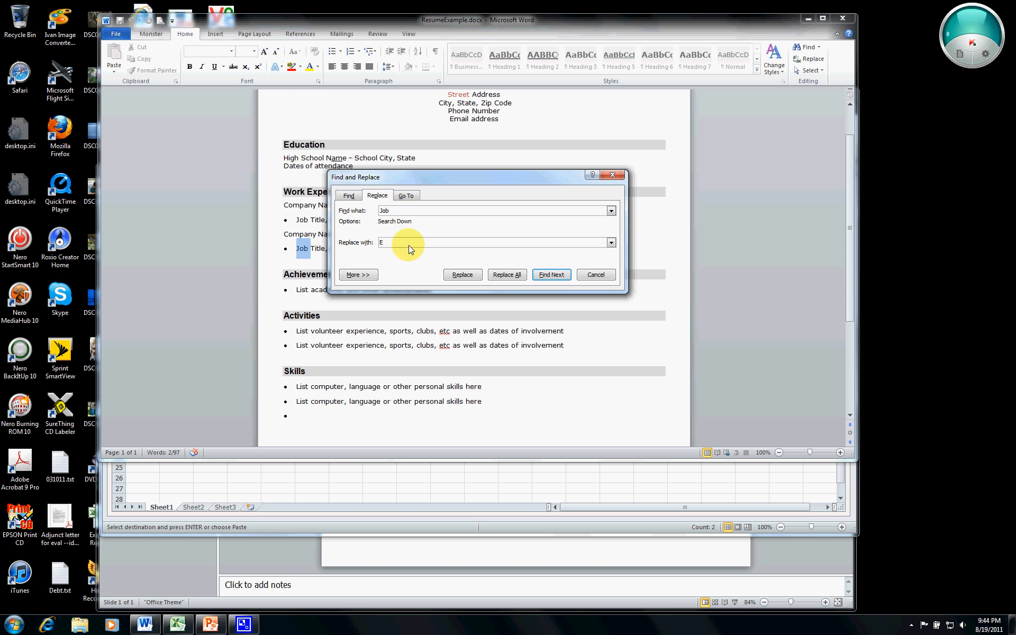
pyautogui.write('ployment Experience')
pyautogui.moveTo(472, 181); pyautogui.dragTo(612, 144)
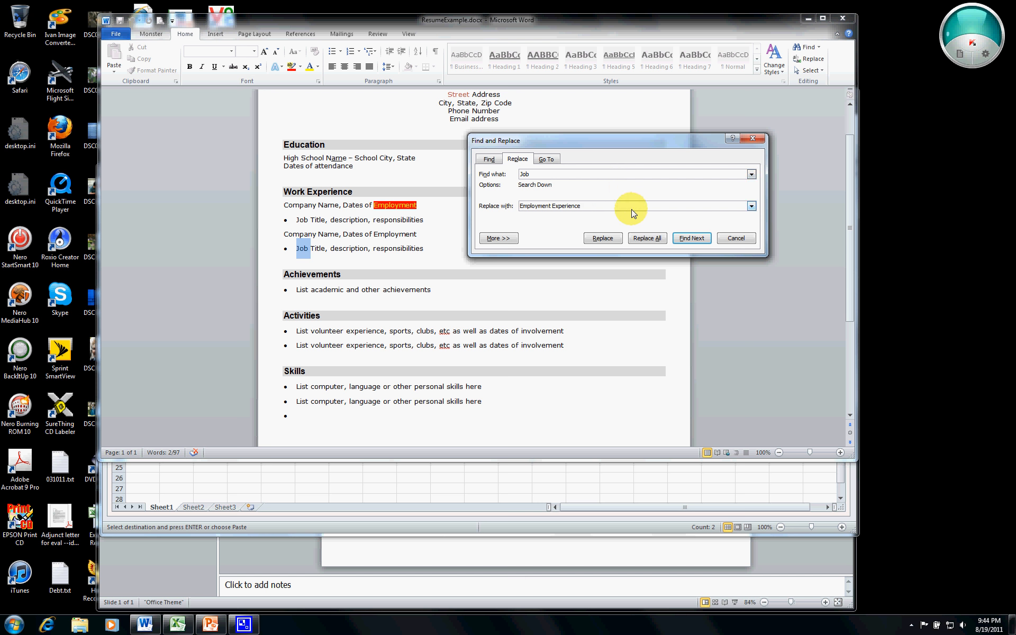
pyautogui.click(639, 240)
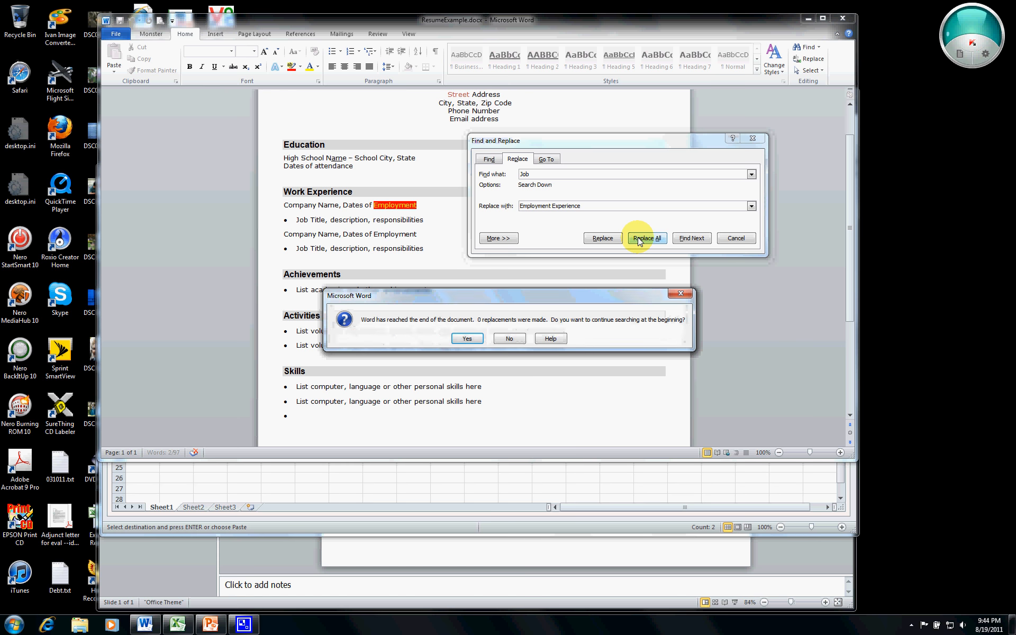
pyautogui.click(467, 339)
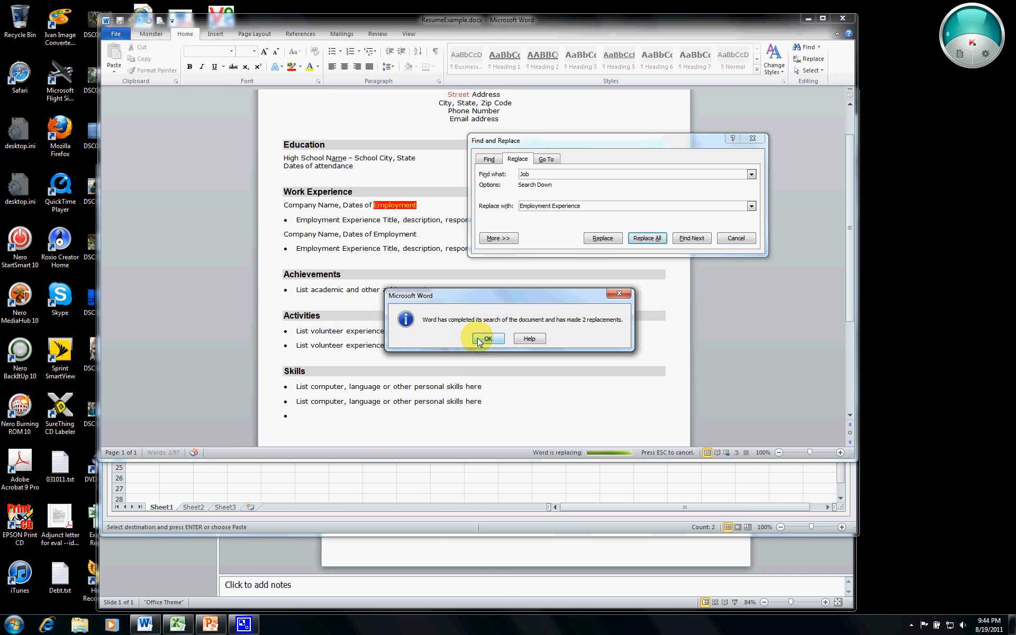
pyautogui.click(489, 339)
pyautogui.click(753, 138)
pyautogui.moveTo(849, 256); pyautogui.dragTo(852, 185)
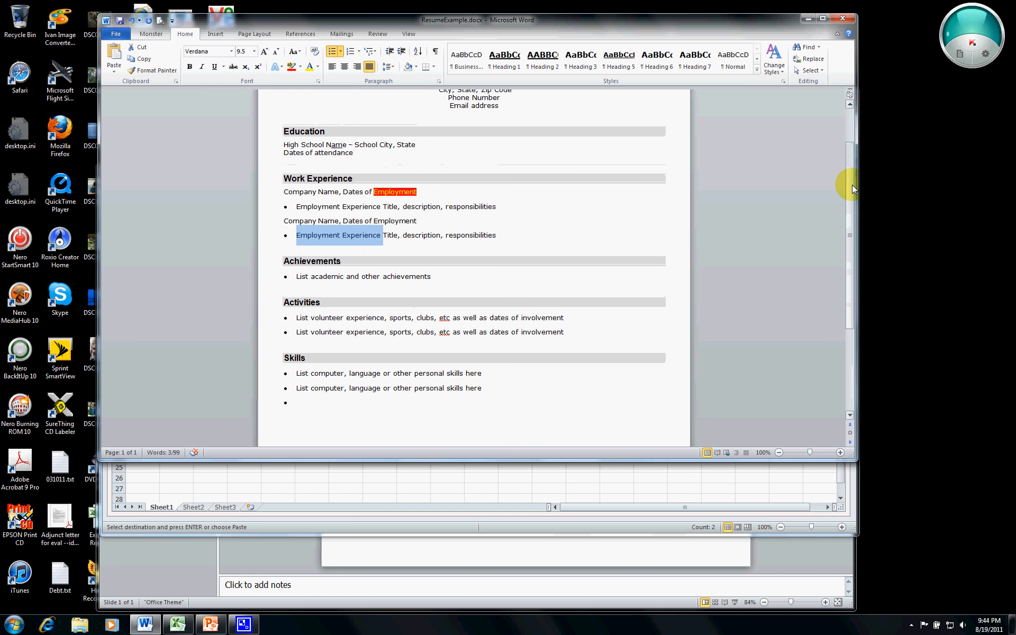
pyautogui.click(381, 236)
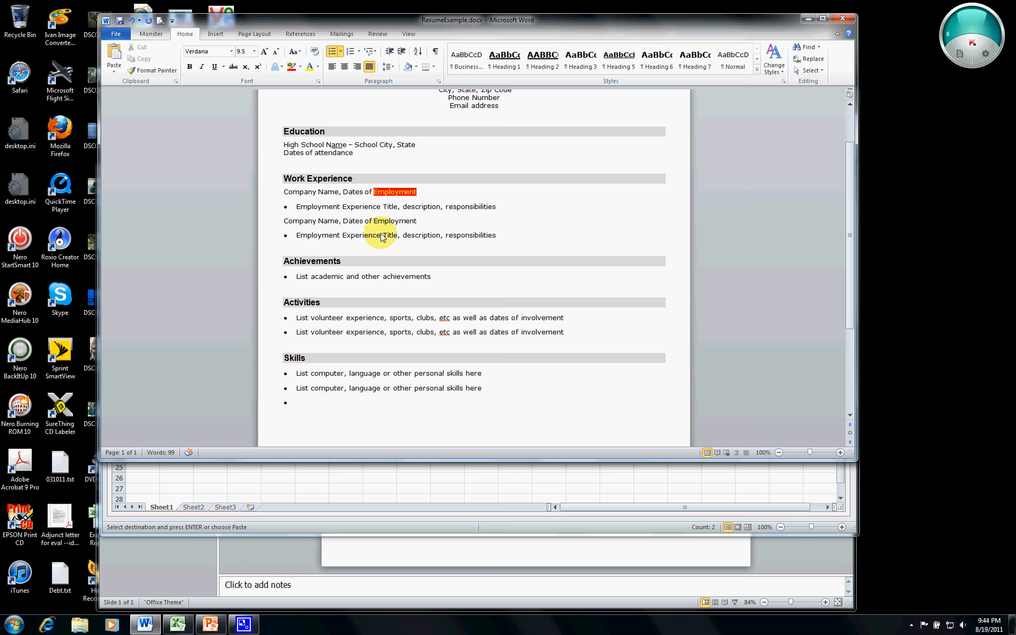
pyautogui.moveTo(381, 236); pyautogui.dragTo(418, 392)
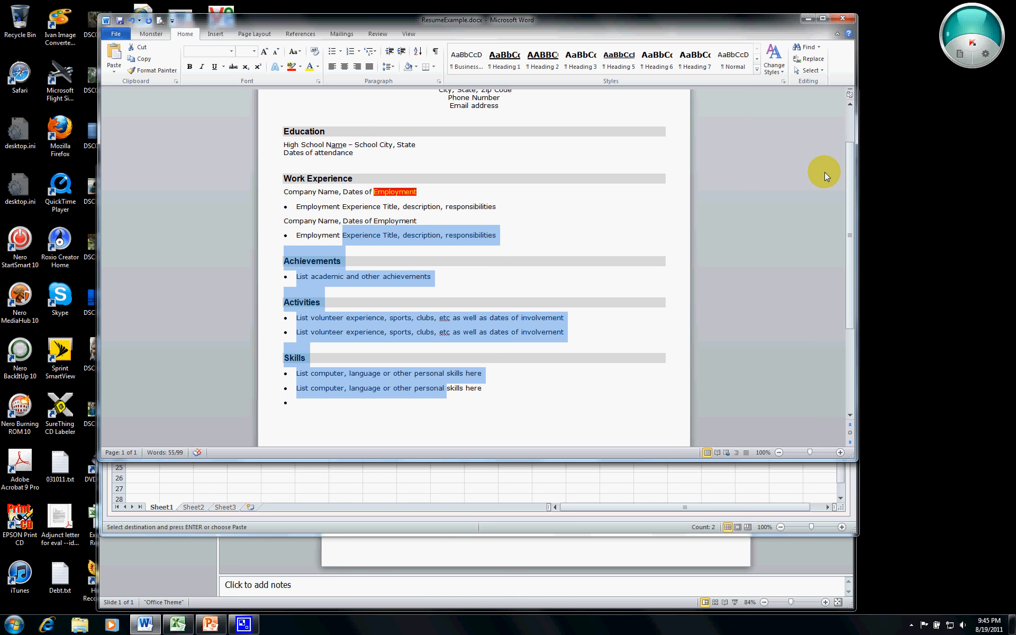
pyautogui.moveTo(849, 184); pyautogui.dragTo(850, 148)
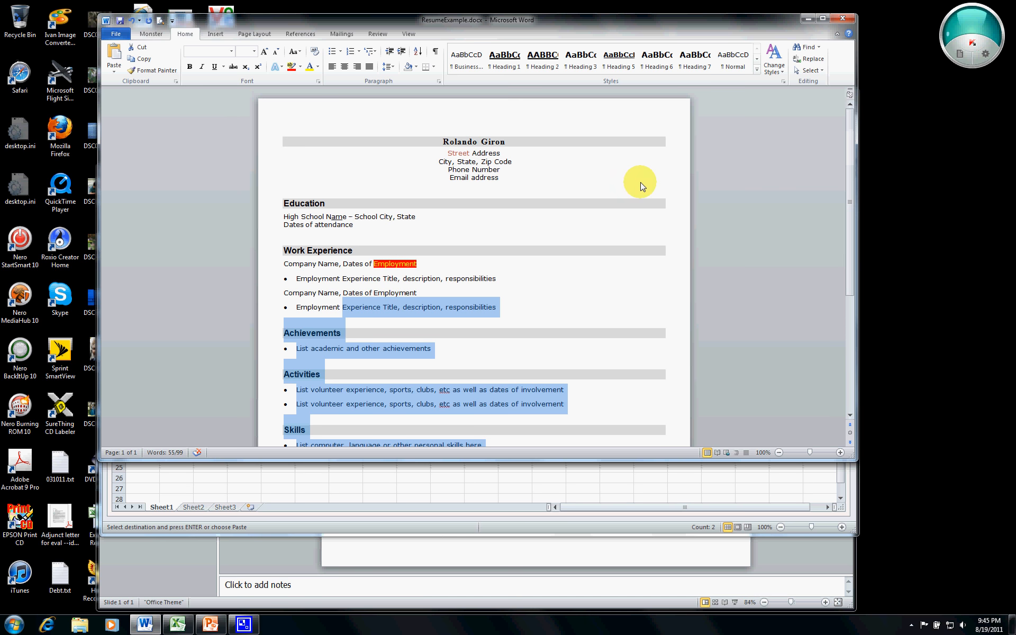
# Apply the Intense Emphasis style to the school name and dates of attendance lines under Education
pyautogui.moveTo(357, 253); pyautogui.dragTo(341, 224)
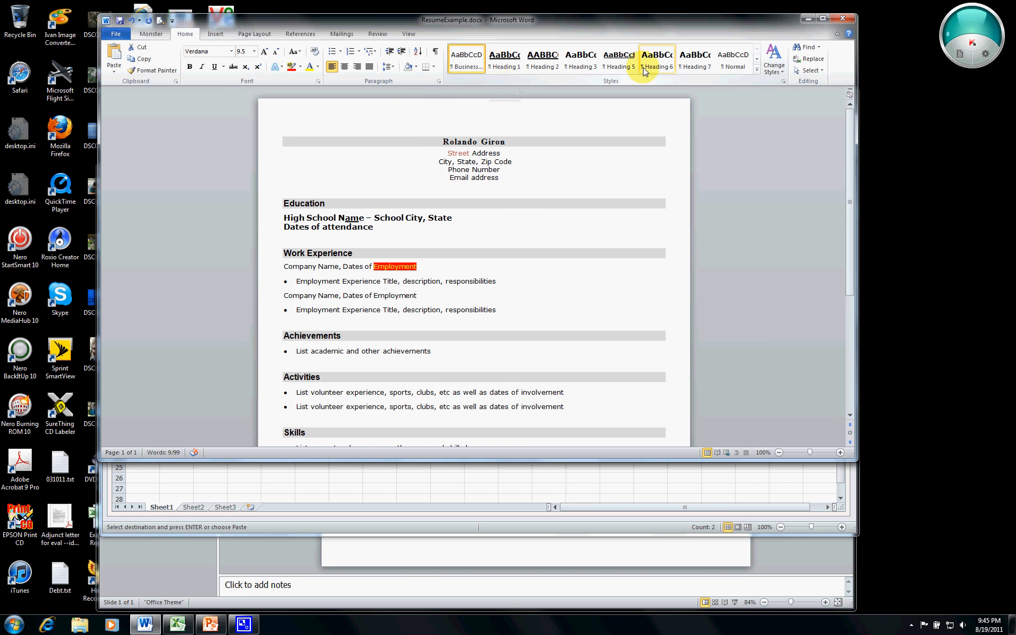
pyautogui.click(757, 60)
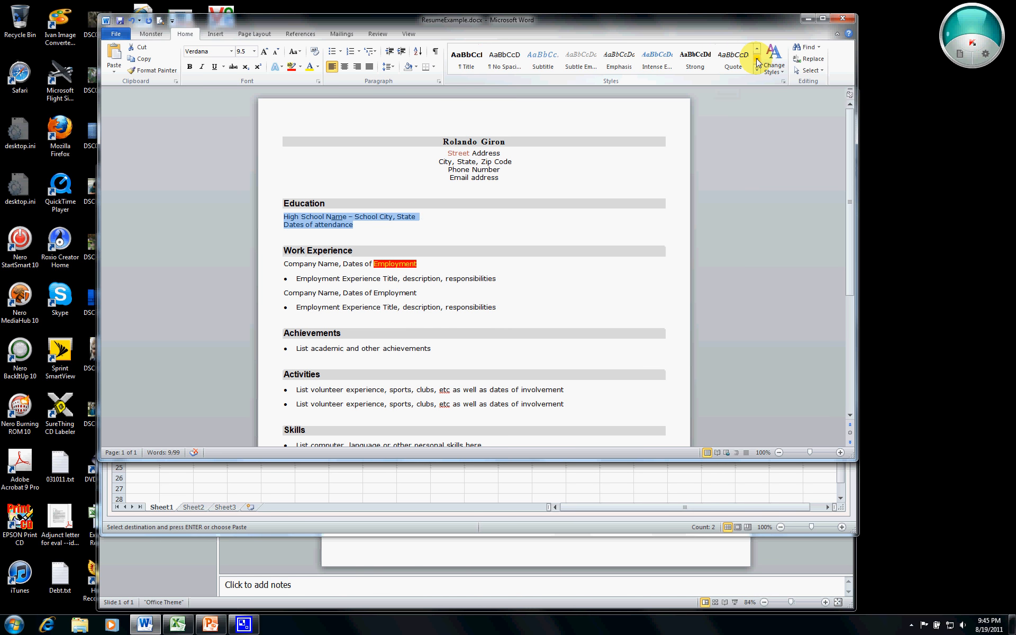
pyautogui.click(667, 64)
pyautogui.click(633, 211)
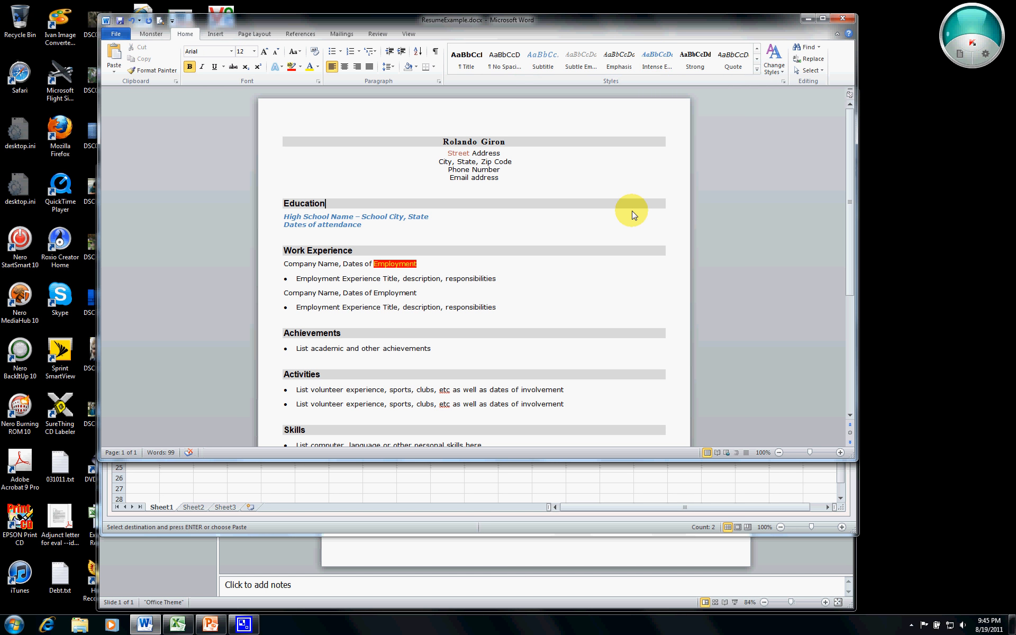
# Apply the Subtle Reference style to the school name and dates of attendance lines under Education
pyautogui.moveTo(419, 222); pyautogui.dragTo(283, 217)
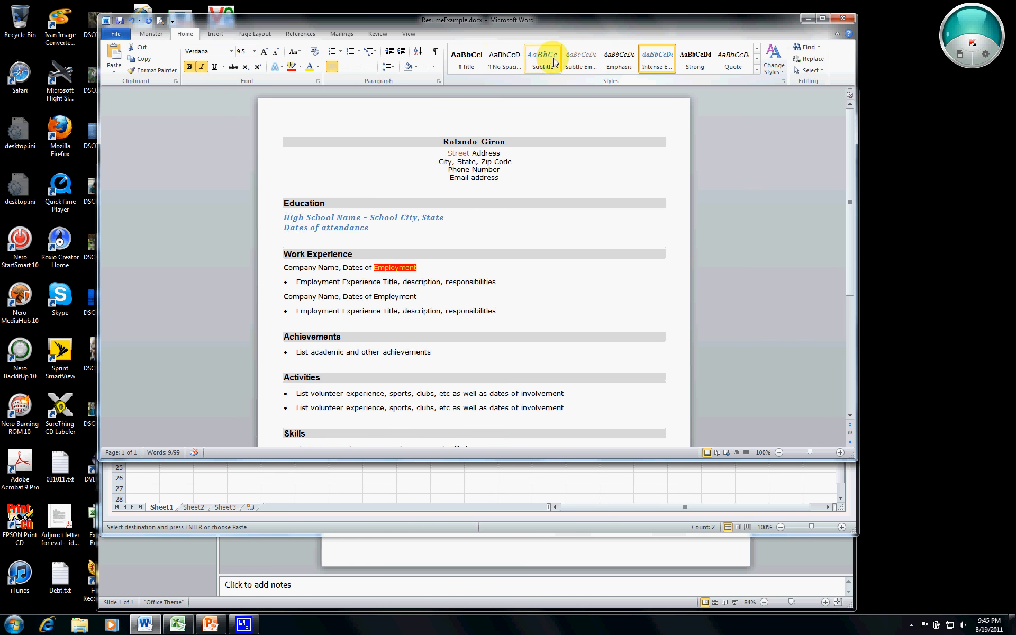
pyautogui.click(756, 58)
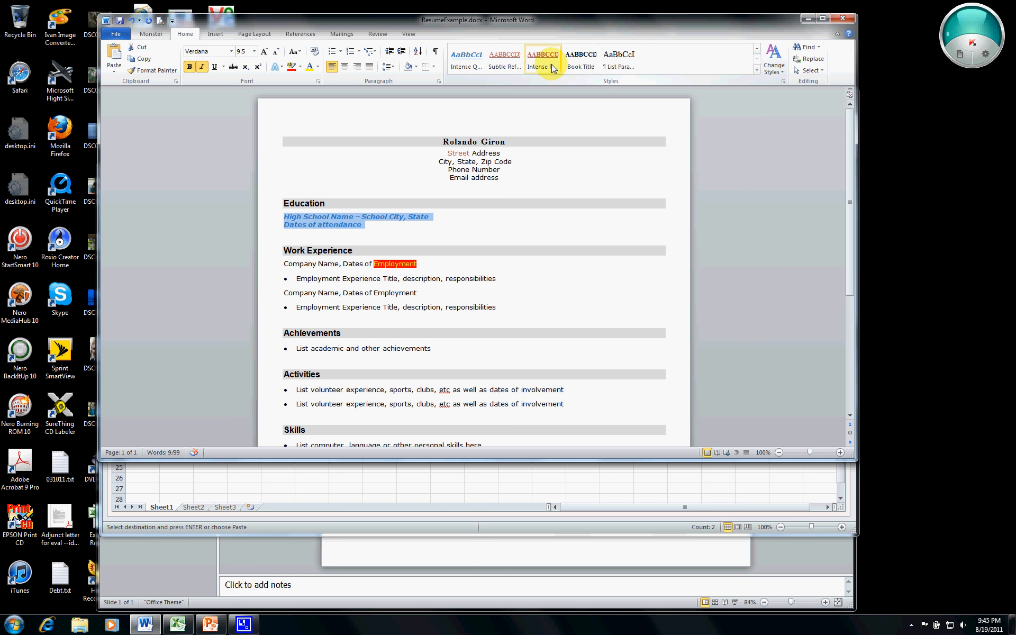
pyautogui.click(503, 63)
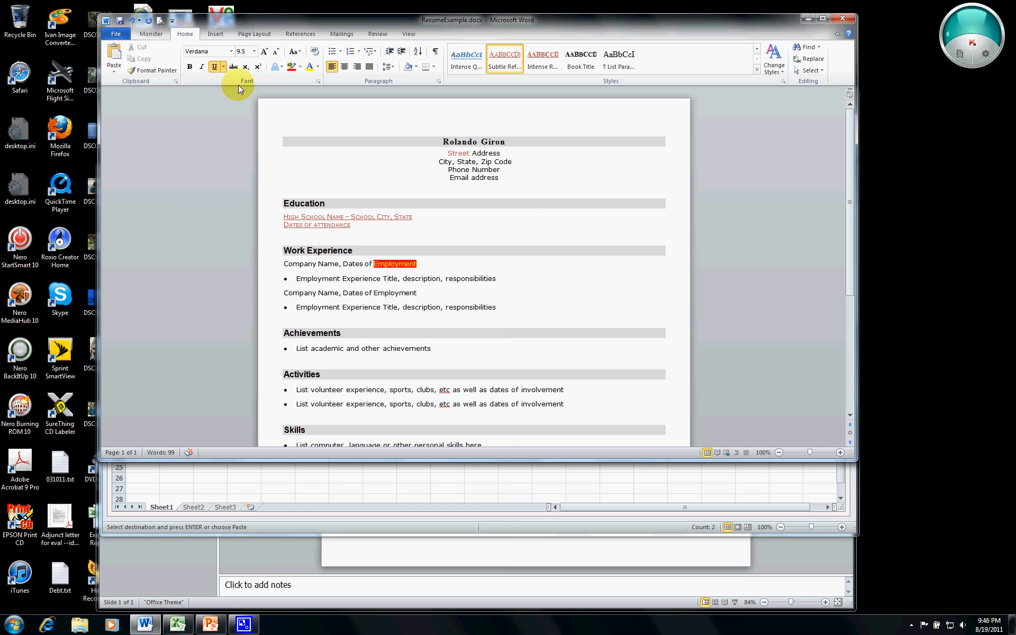
# Give the school name and dates of attendance lines under Education a double underline
pyautogui.click(223, 65)
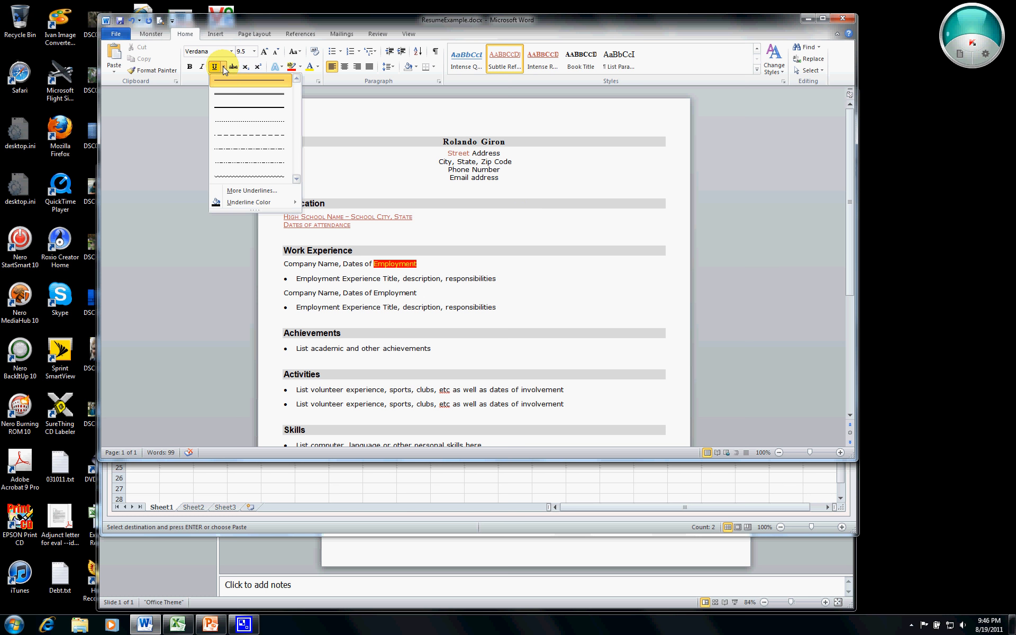
pyautogui.click(179, 99)
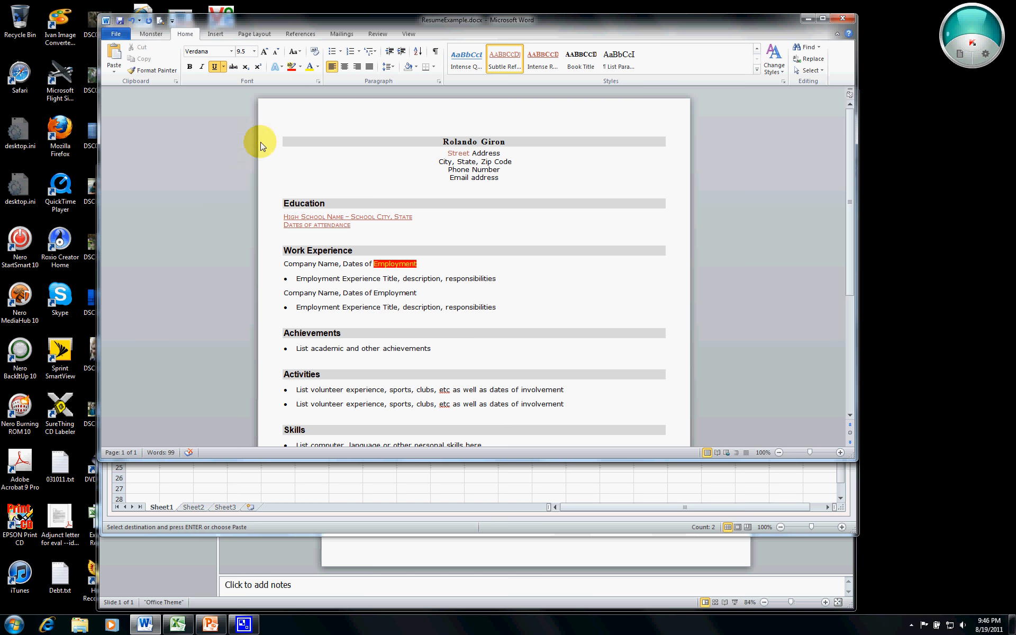
pyautogui.moveTo(353, 225); pyautogui.dragTo(288, 218)
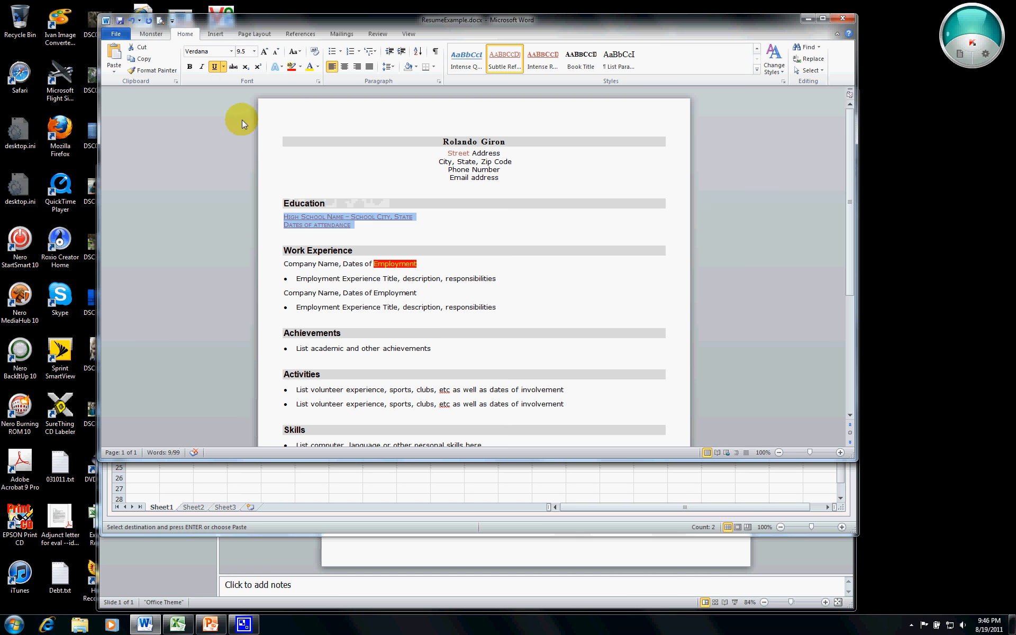
pyautogui.click(223, 66)
pyautogui.click(236, 93)
pyautogui.click(329, 159)
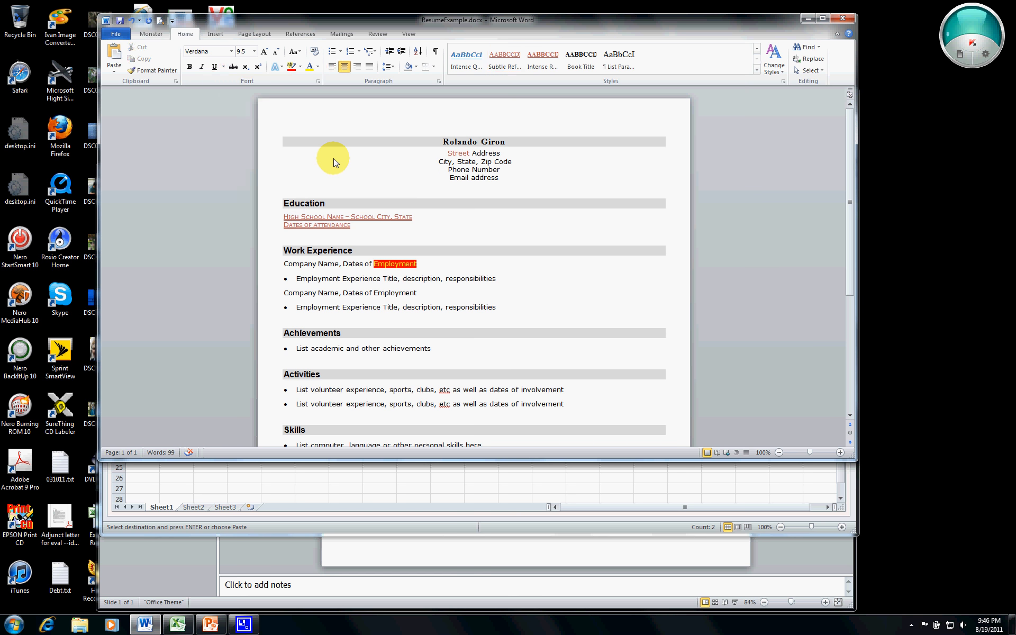